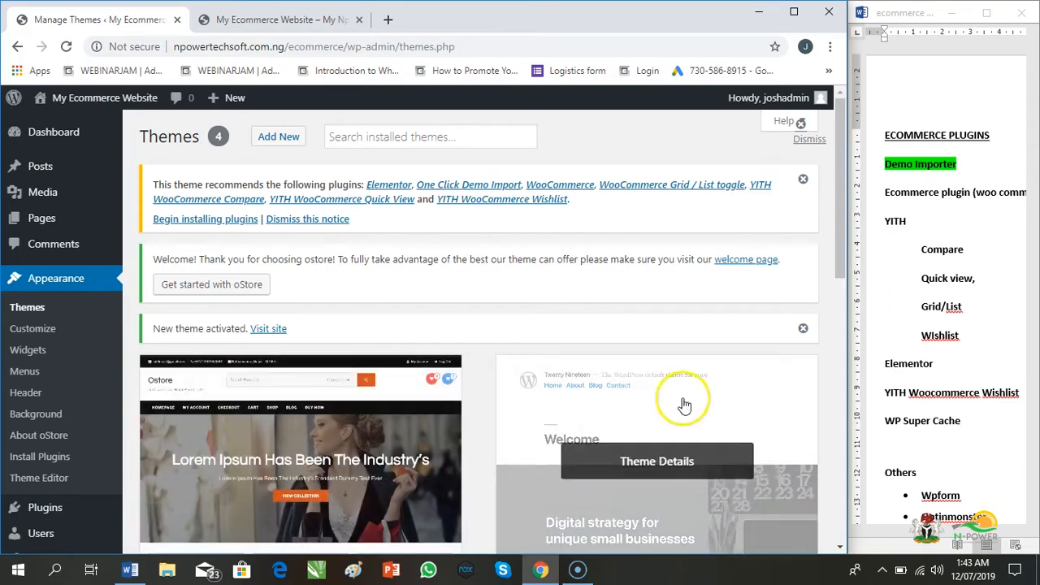
- Start the theme's recommended plugin installation, install Elementor, and return to the required plugins list
{"action": "scroll", "coordinate": [842, 237], "scroll_direction": "down", "scroll_amount": 3}
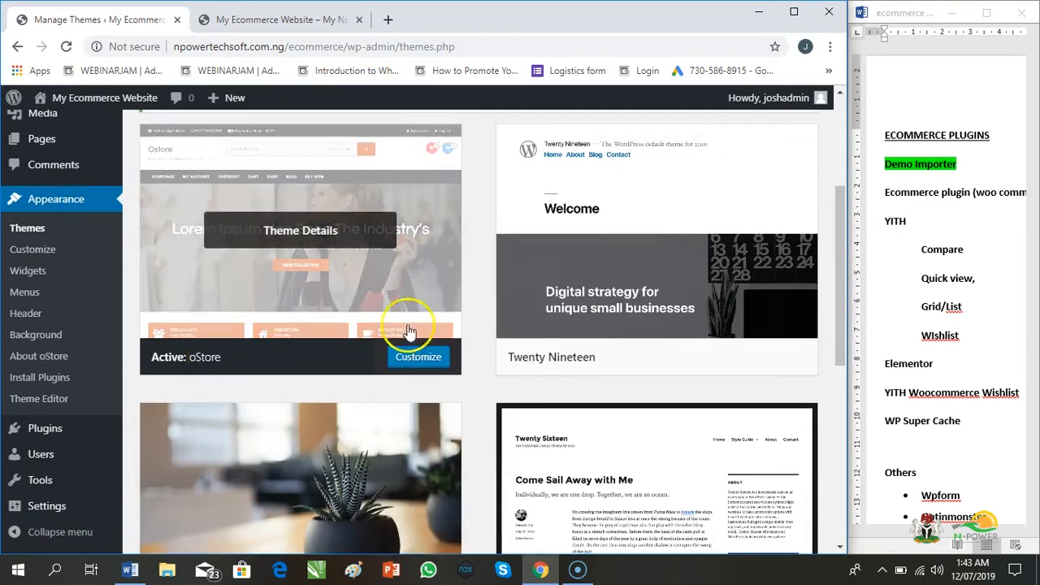
{"action": "left_click_drag", "start_coordinate": [840, 260], "coordinate": [842, 166]}
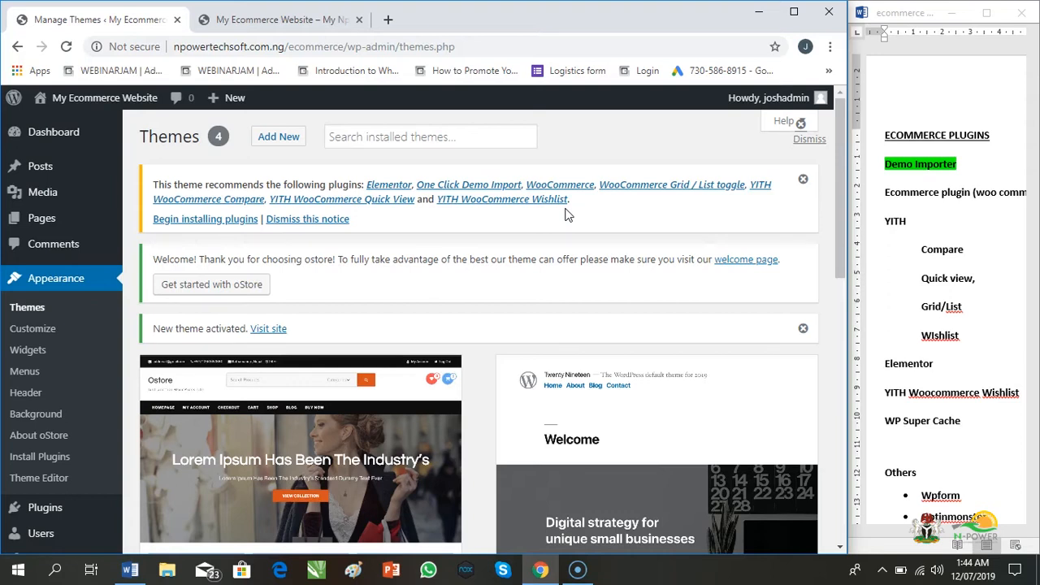
{"action": "left_click", "coordinate": [195, 226]}
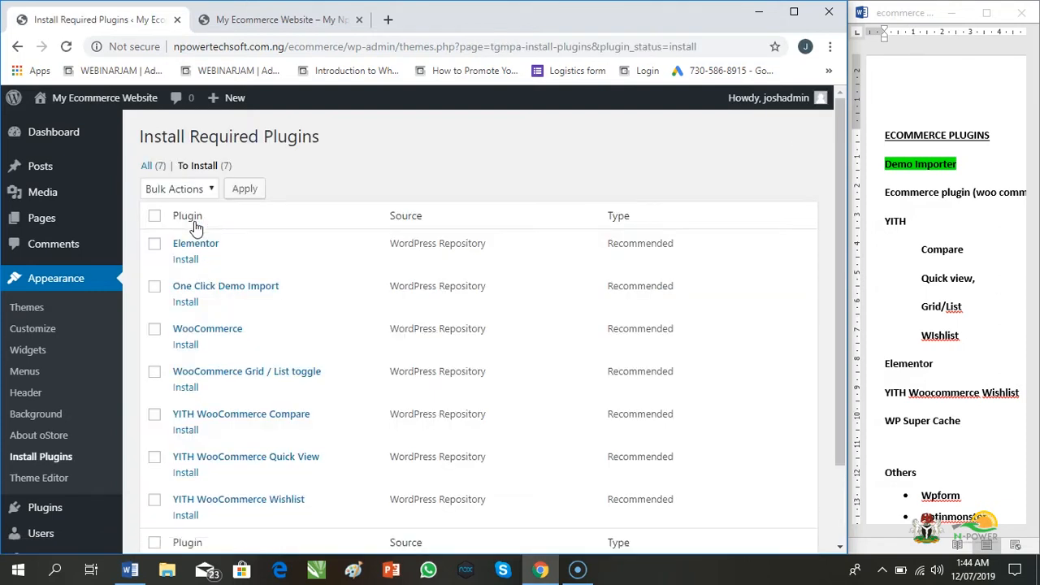
{"action": "left_click", "coordinate": [194, 265]}
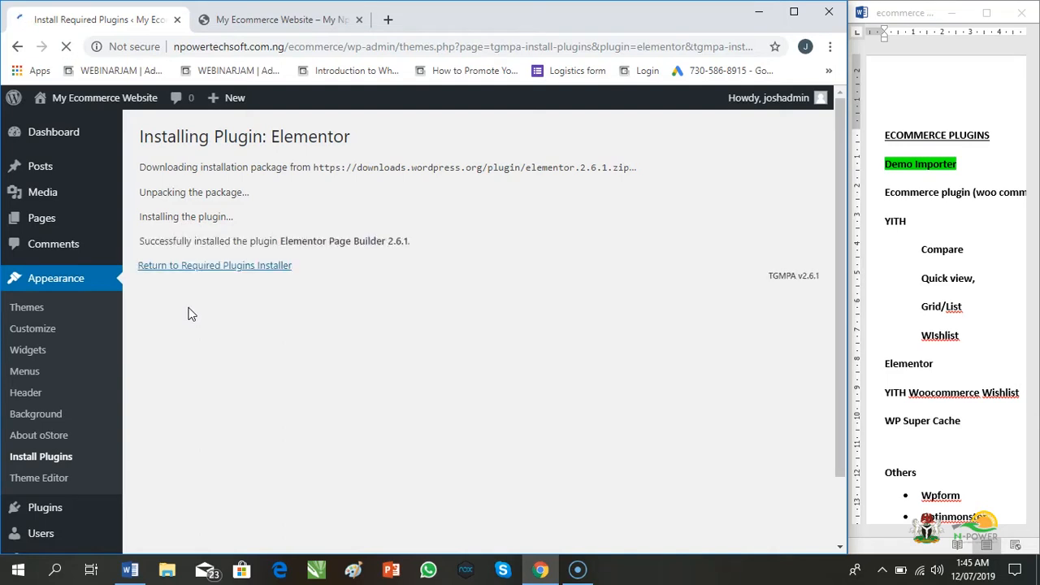
{"action": "left_click", "coordinate": [192, 305]}
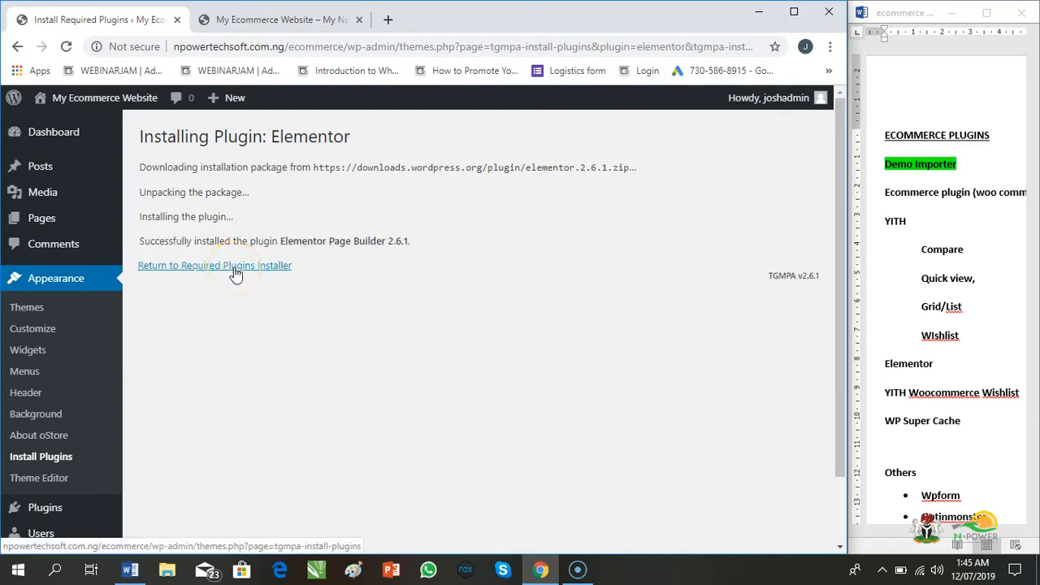
{"action": "left_click", "coordinate": [235, 274]}
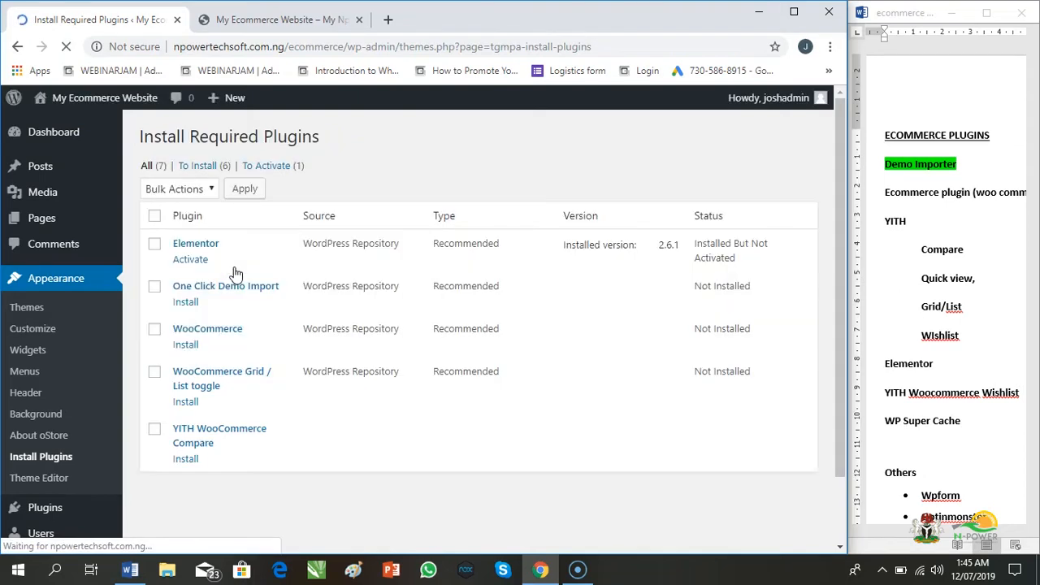
- Install the One Click Demo Import and WooCommerce plugins from the required plugins list
{"action": "left_click", "coordinate": [188, 309]}
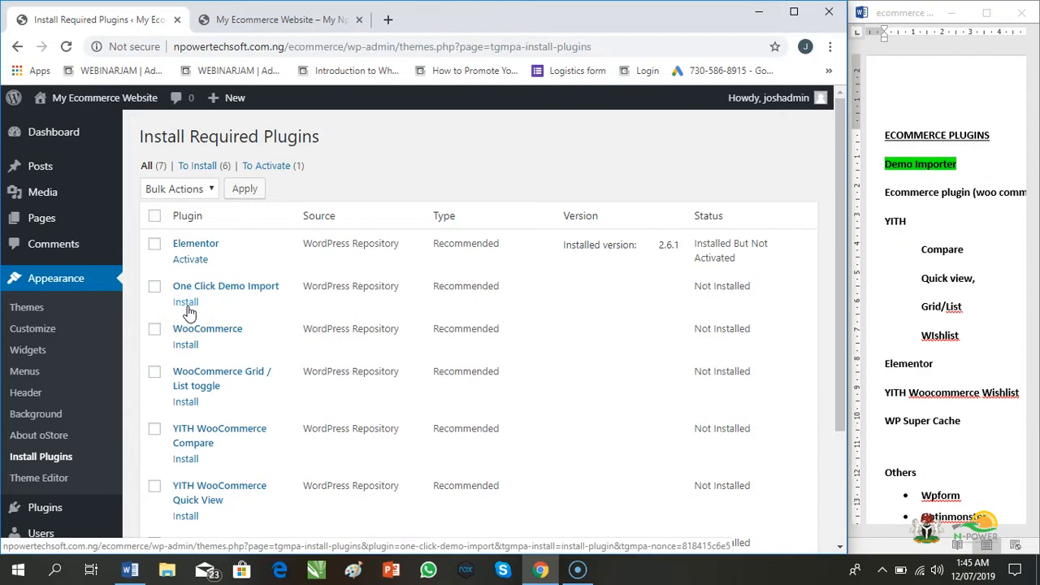
{"action": "left_click", "coordinate": [186, 303]}
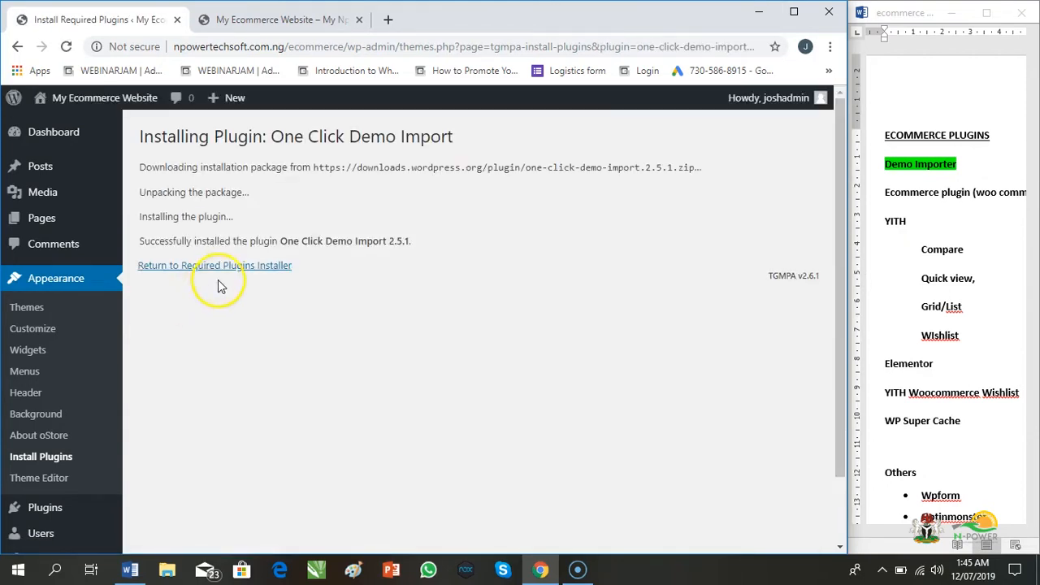
{"action": "left_click", "coordinate": [238, 272]}
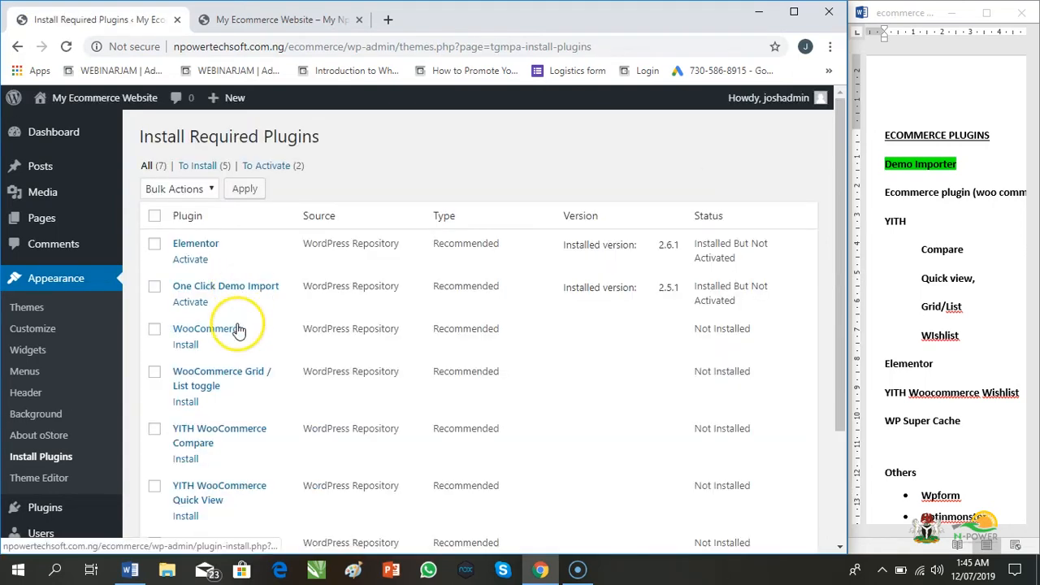
{"action": "left_click", "coordinate": [188, 347]}
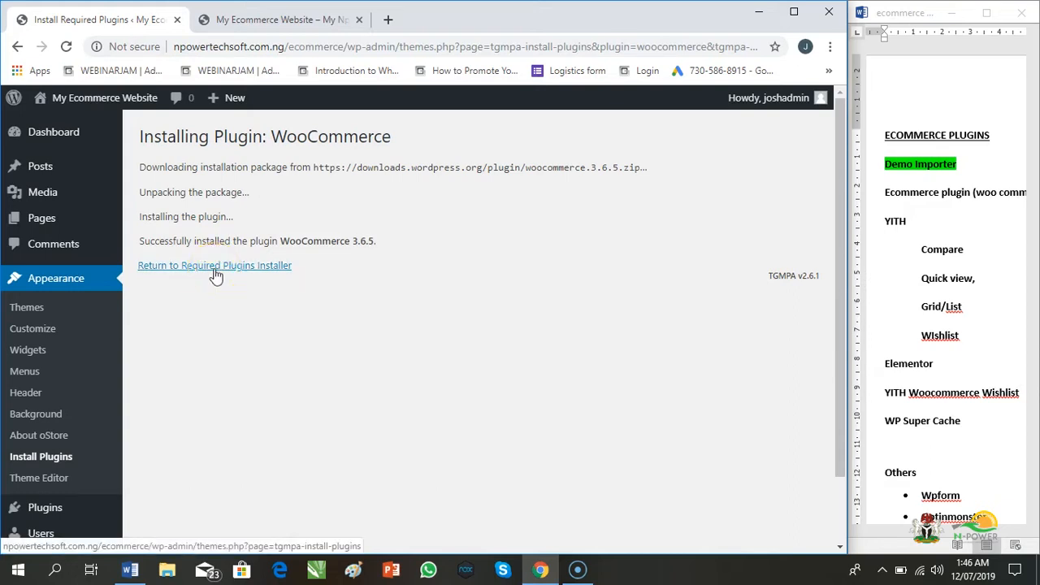
{"action": "left_click", "coordinate": [215, 275]}
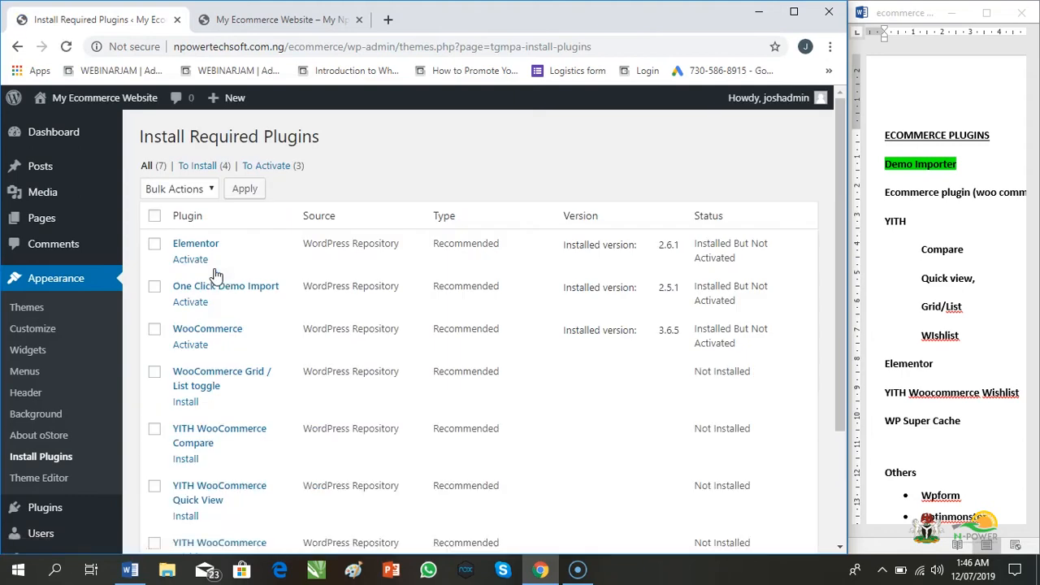
- Install the WooCommerce Grid / List toggle and YITH WooCommerce Compare plugins from the required plugins list
{"action": "left_click", "coordinate": [186, 403]}
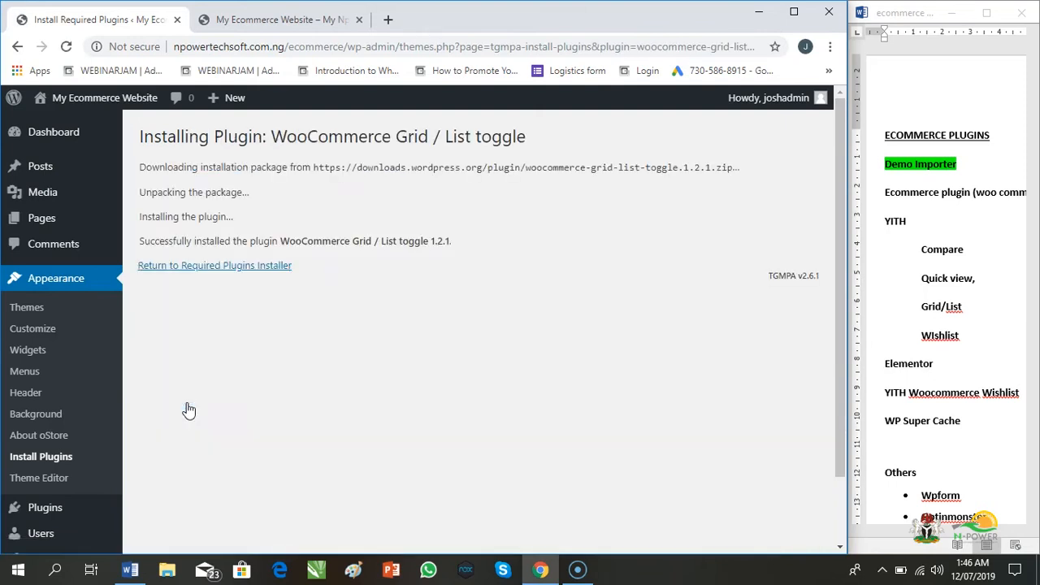
{"action": "left_click", "coordinate": [212, 273]}
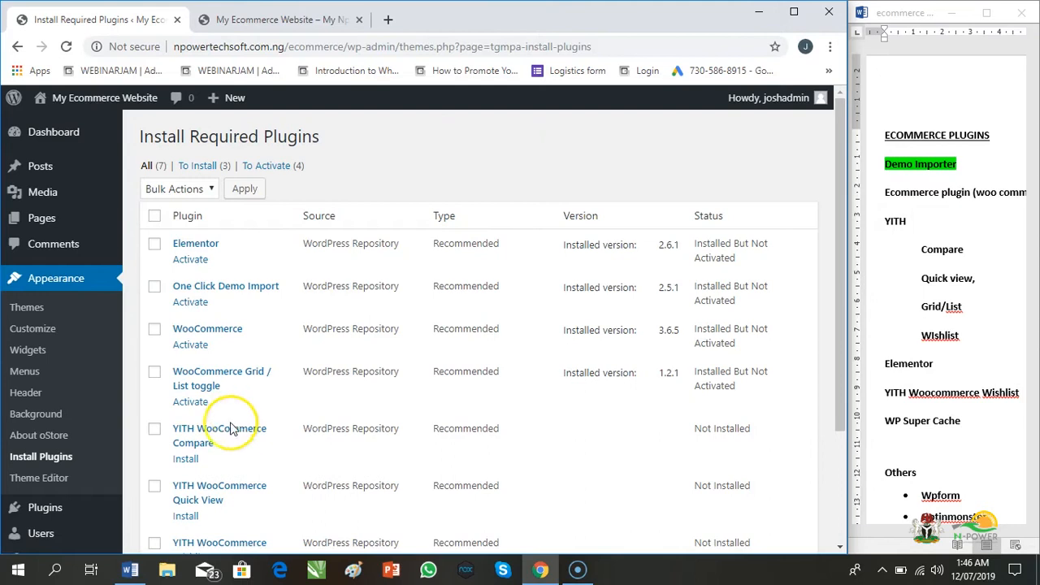
{"action": "left_click", "coordinate": [187, 460]}
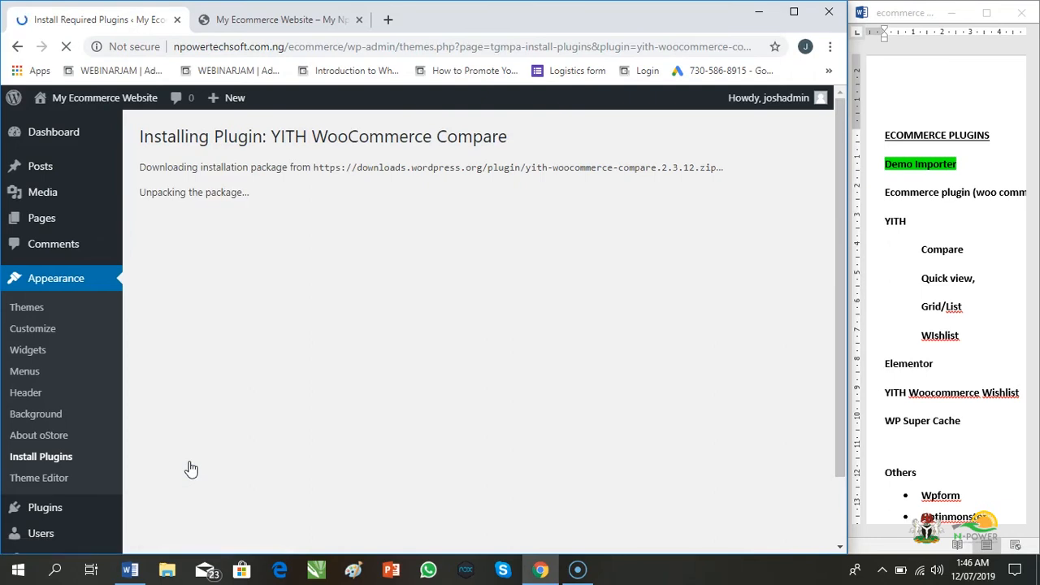
{"action": "left_click", "coordinate": [206, 378]}
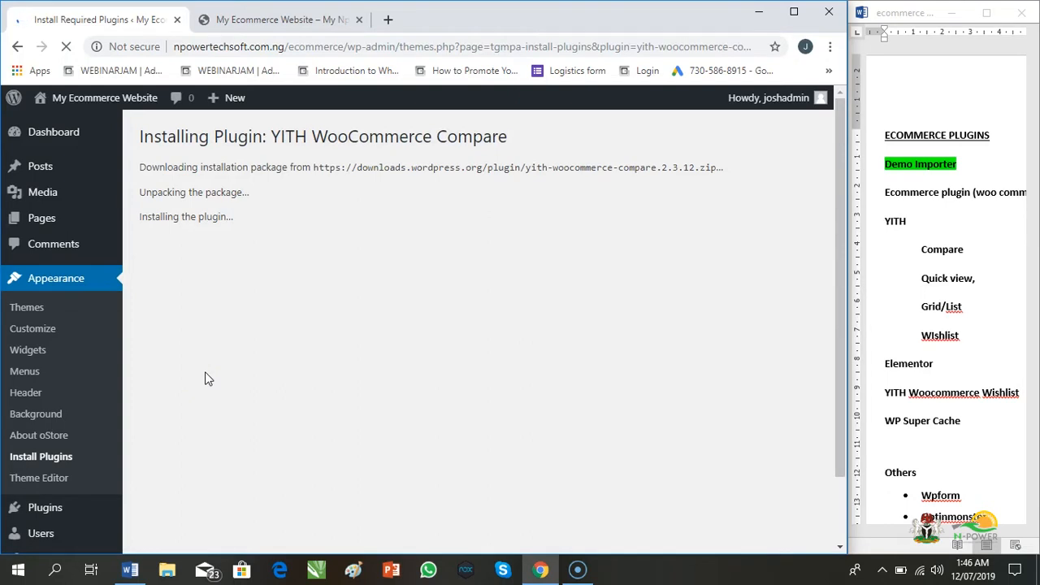
{"action": "left_click", "coordinate": [219, 310]}
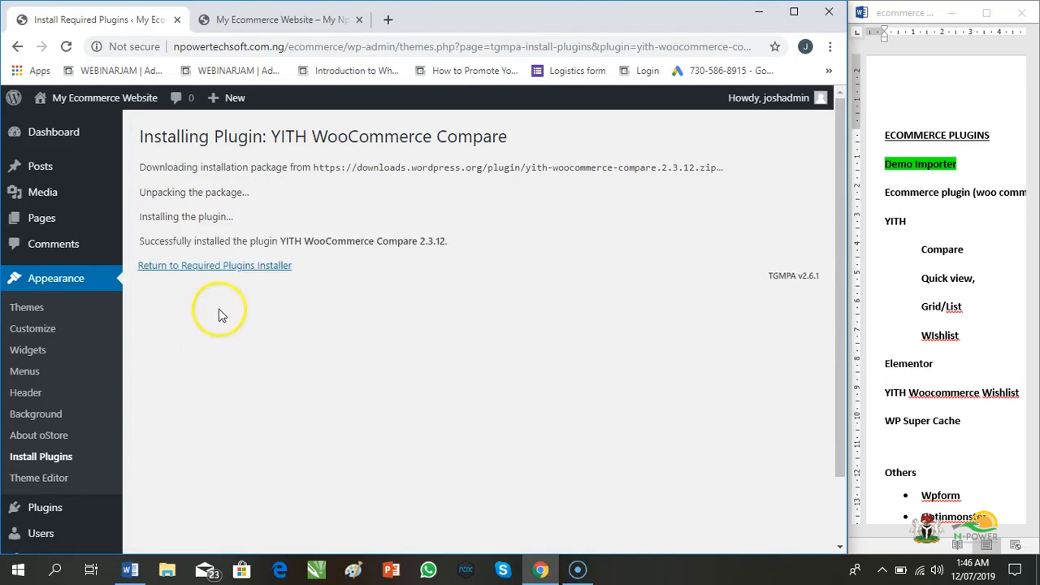
{"action": "left_click", "coordinate": [200, 268]}
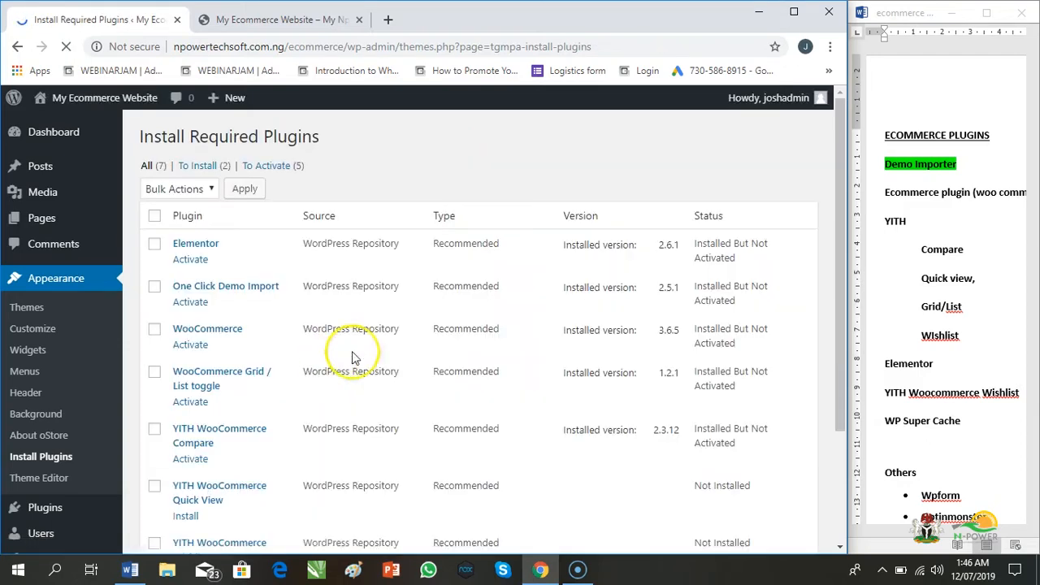
- Install the YITH WooCommerce Quick View and YITH WooCommerce Wishlist plugins, returning to the required plugins list
{"action": "left_click_drag", "start_coordinate": [848, 325], "coordinate": [850, 418]}
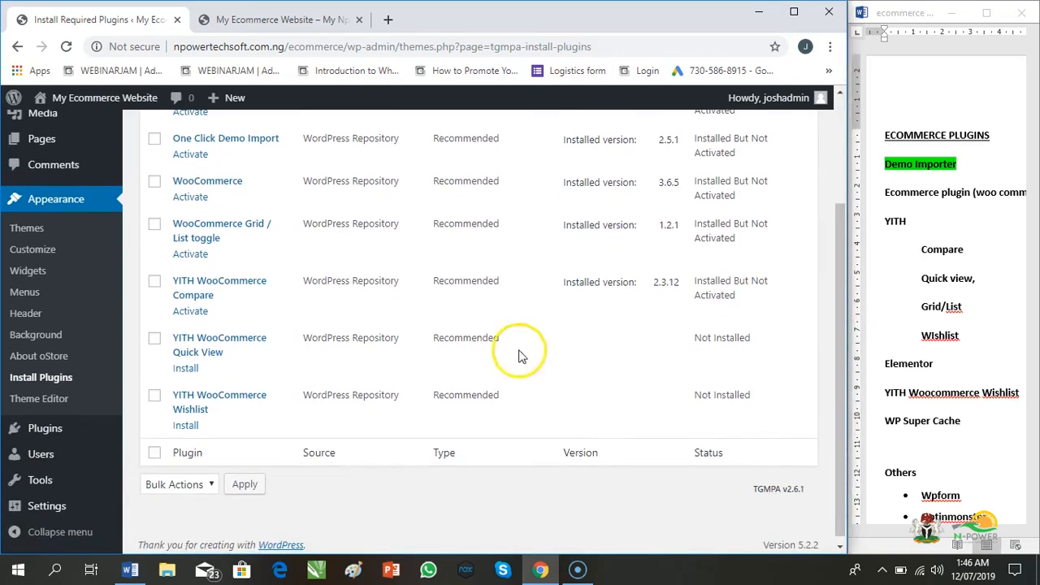
{"action": "left_click", "coordinate": [186, 370]}
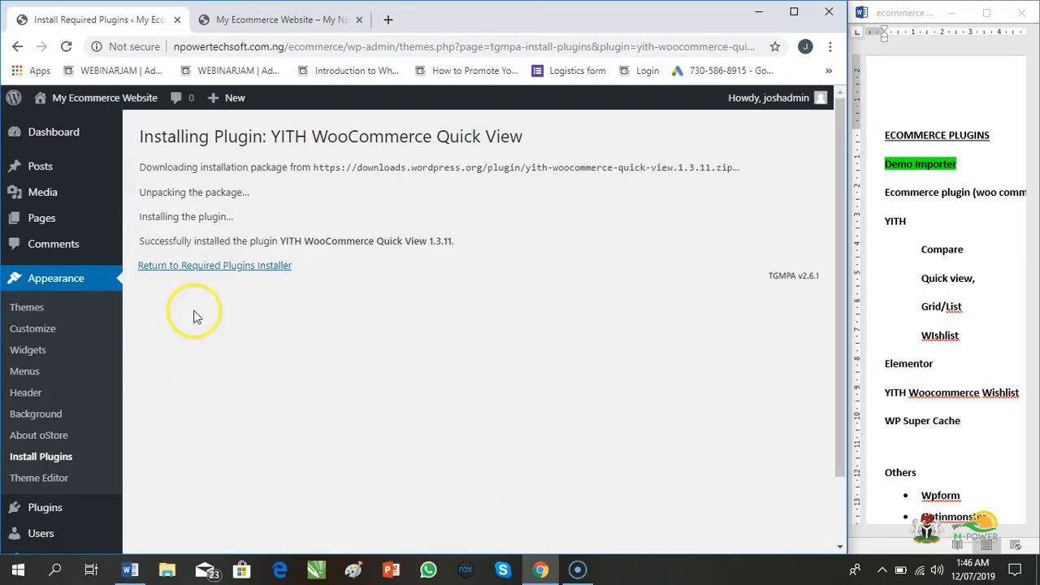
{"action": "left_click", "coordinate": [211, 276]}
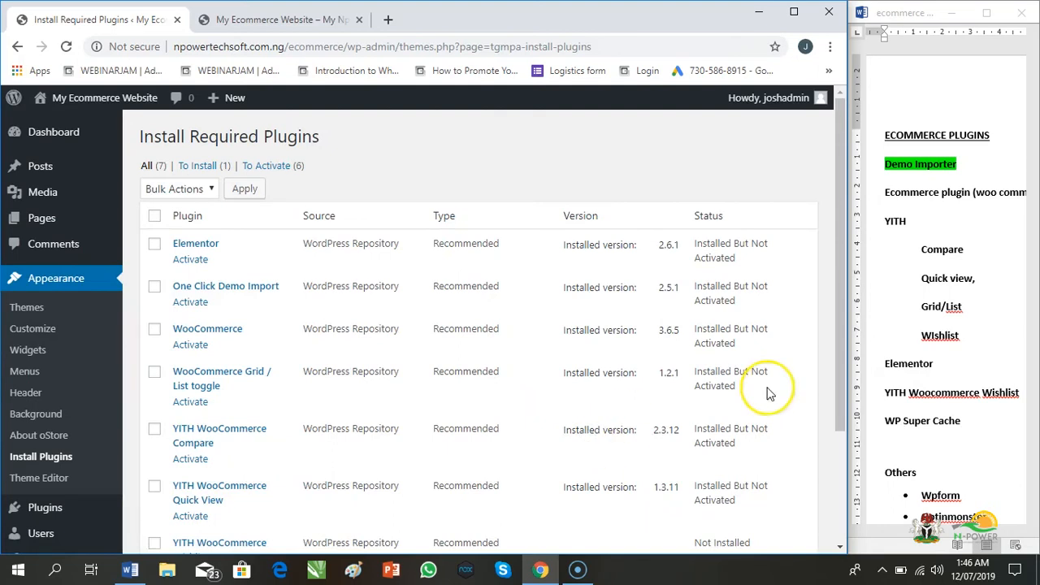
{"action": "left_click_drag", "start_coordinate": [839, 374], "coordinate": [897, 558]}
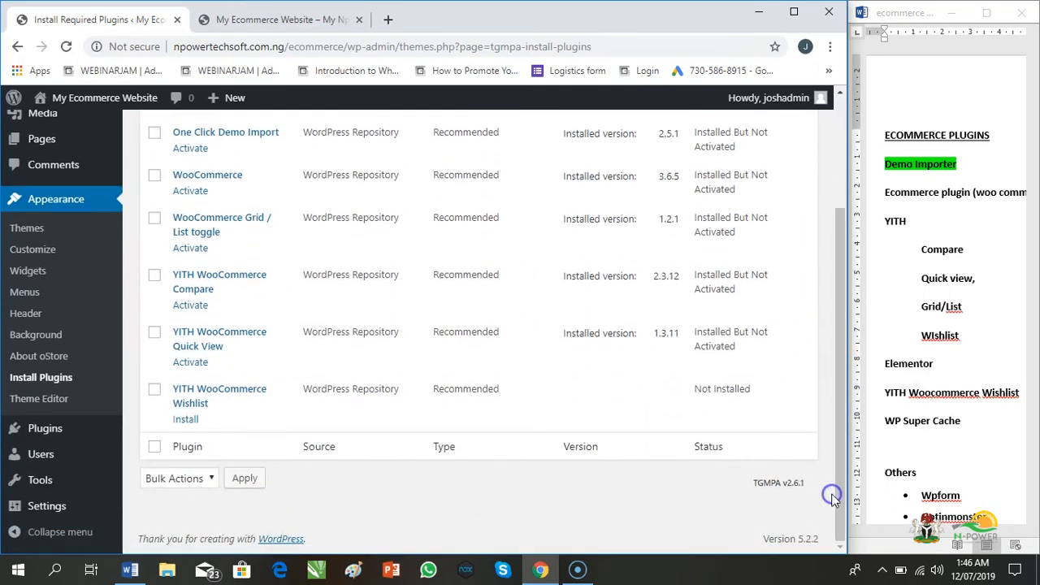
{"action": "left_click", "coordinate": [187, 420]}
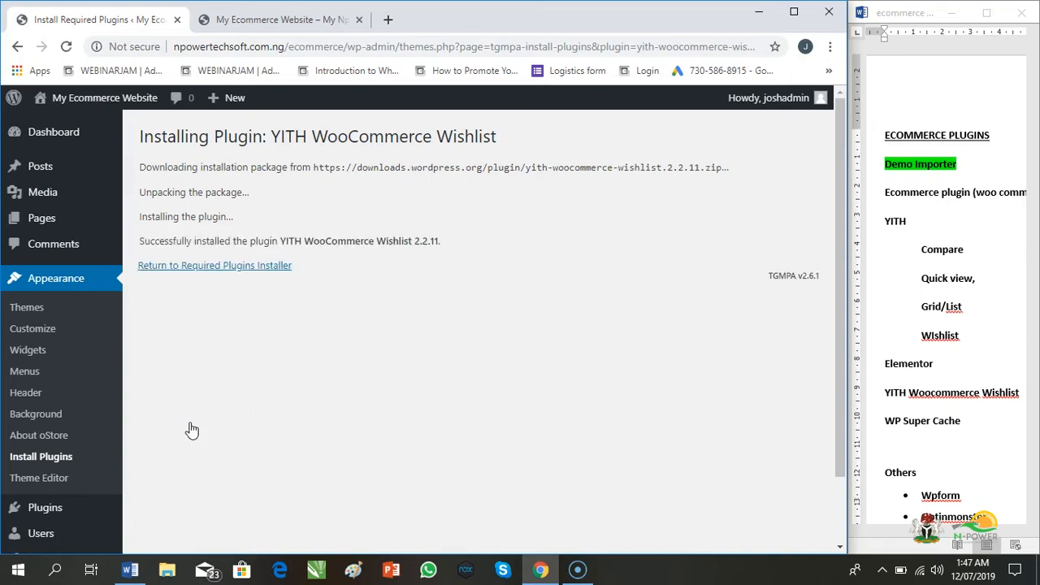
{"action": "left_click", "coordinate": [214, 268]}
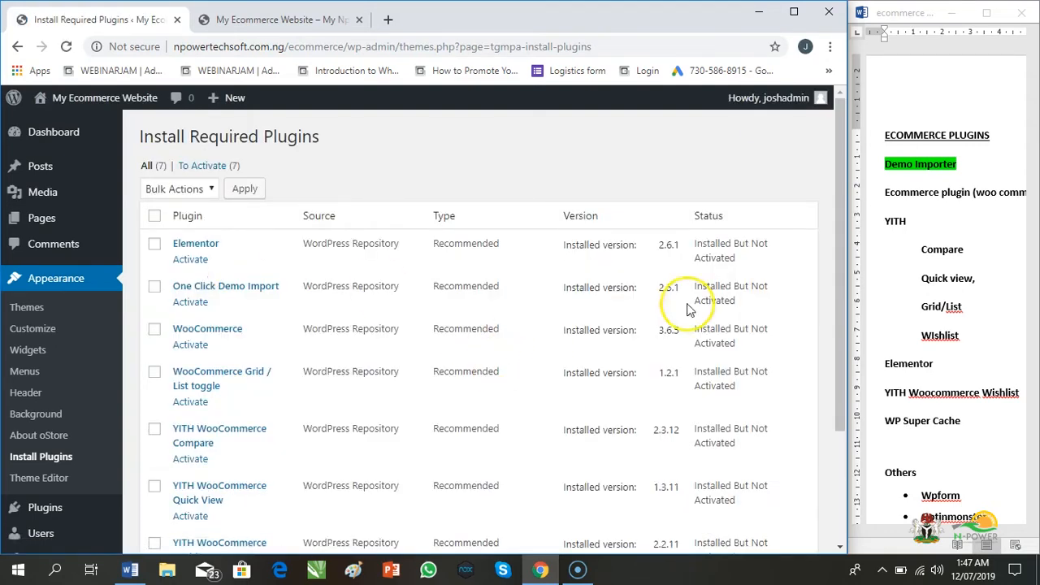
- Check the required plugins and the site's installed plugins against the ecommerce plugins list in the Word document
{"action": "left_click_drag", "start_coordinate": [843, 221], "coordinate": [840, 323]}
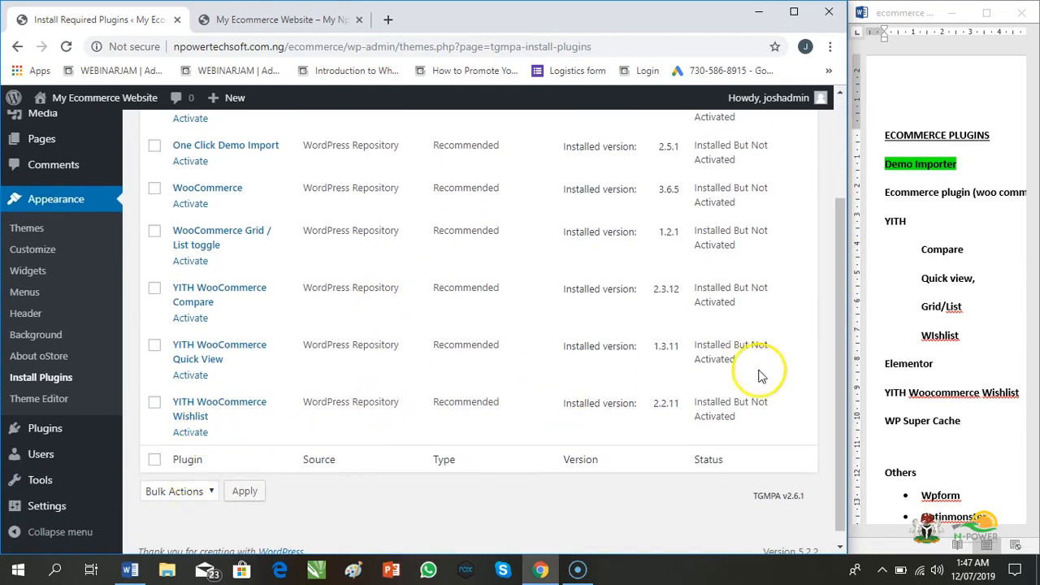
{"action": "left_click_drag", "start_coordinate": [840, 407], "coordinate": [838, 304]}
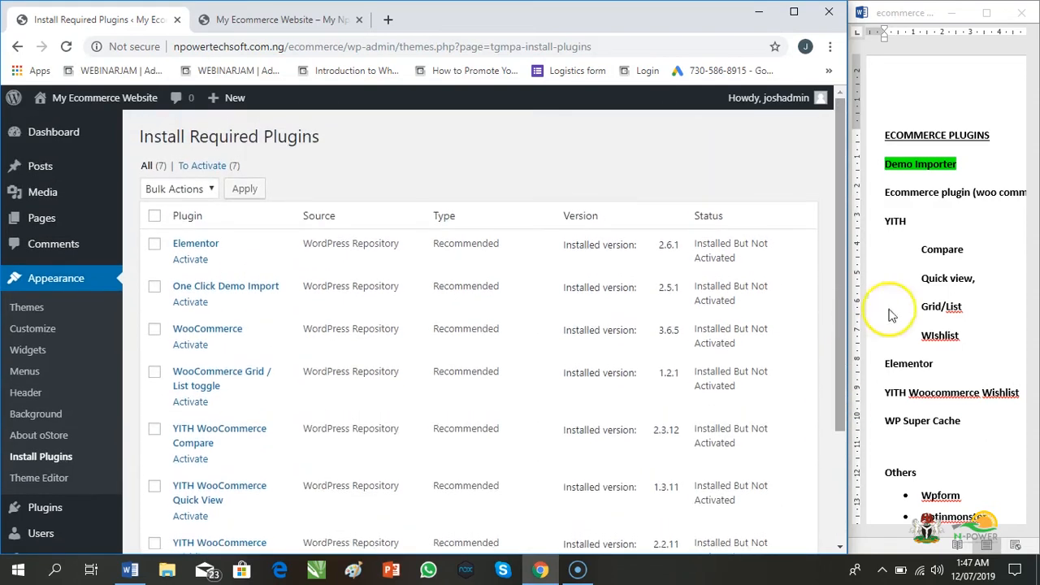
{"action": "left_click", "coordinate": [959, 442]}
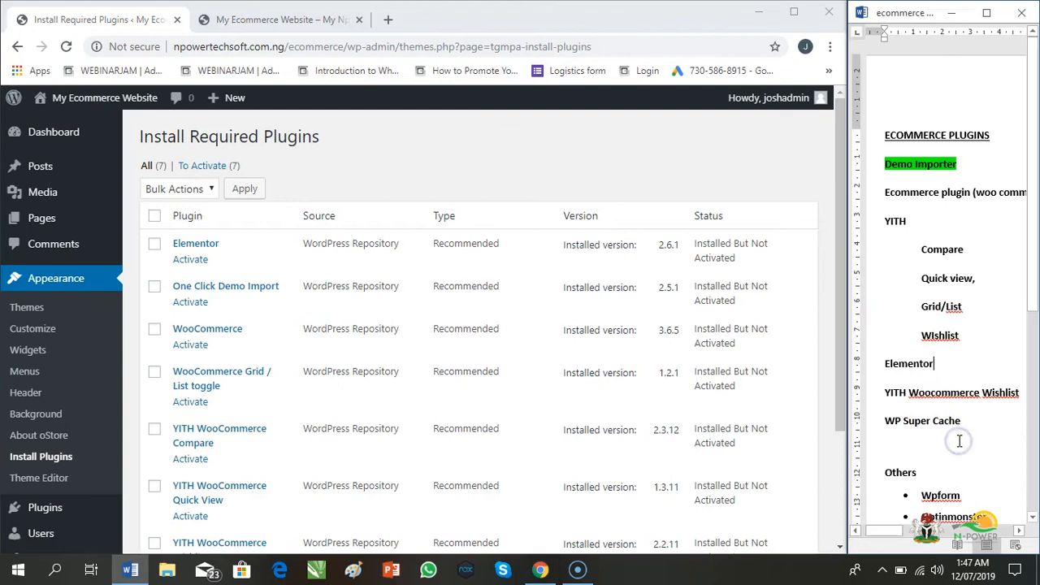
{"action": "scroll", "coordinate": [959, 441], "scroll_direction": "down", "scroll_amount": 2}
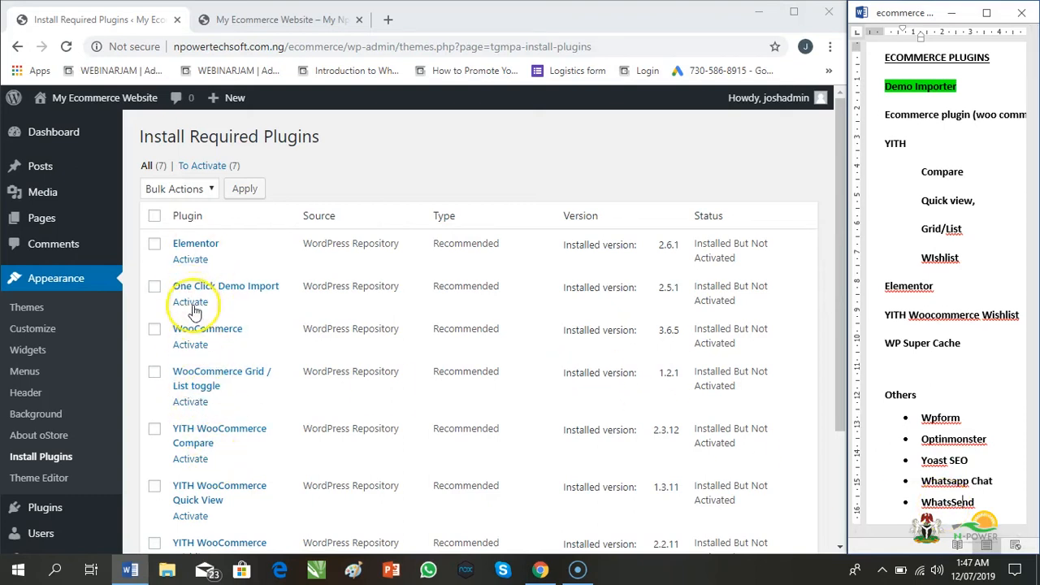
{"action": "left_click", "coordinate": [37, 510]}
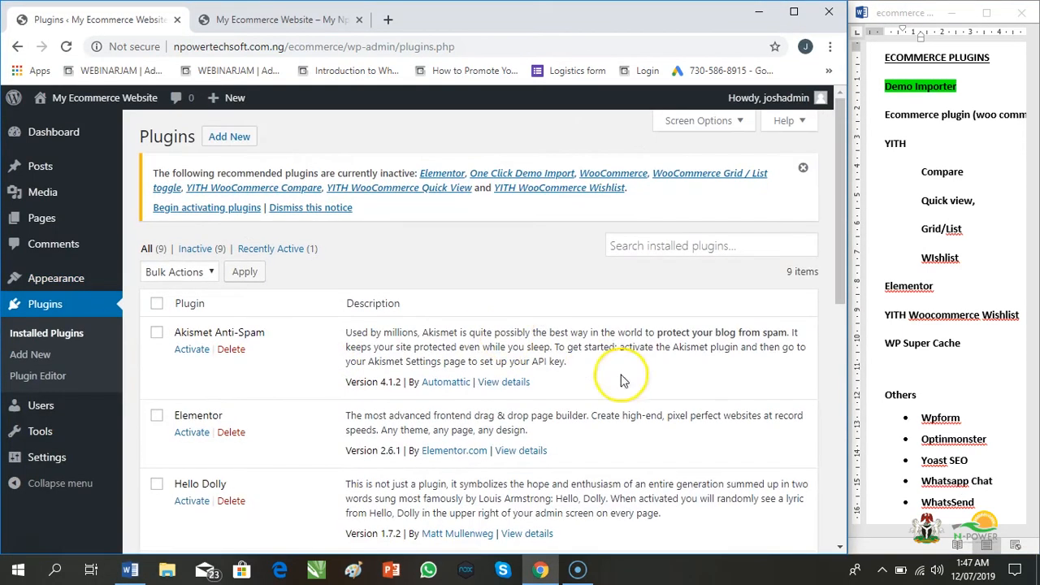
{"action": "left_click_drag", "start_coordinate": [840, 197], "coordinate": [842, 432]}
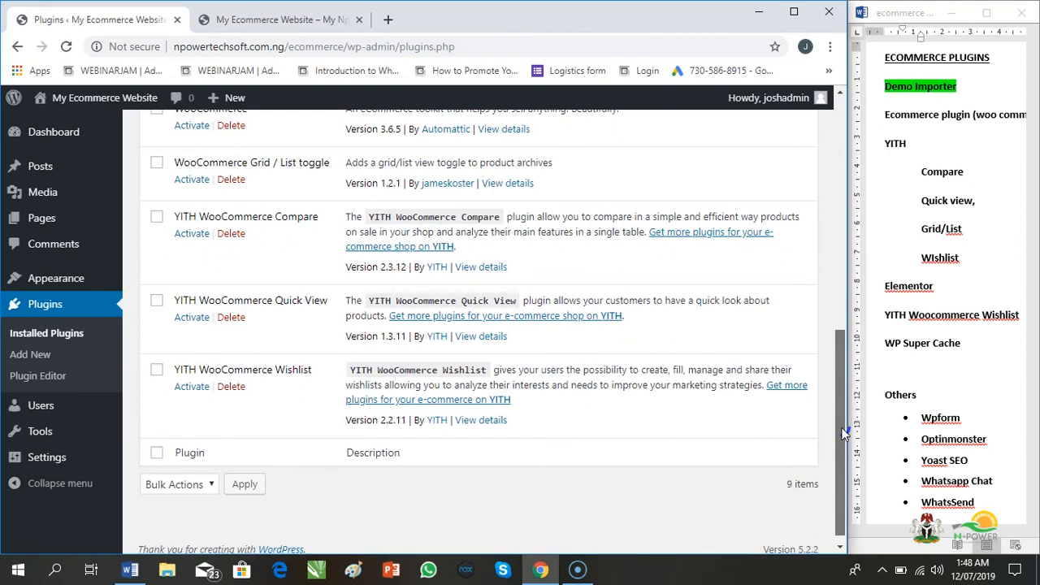
{"action": "left_click_drag", "start_coordinate": [843, 493], "coordinate": [839, 195]}
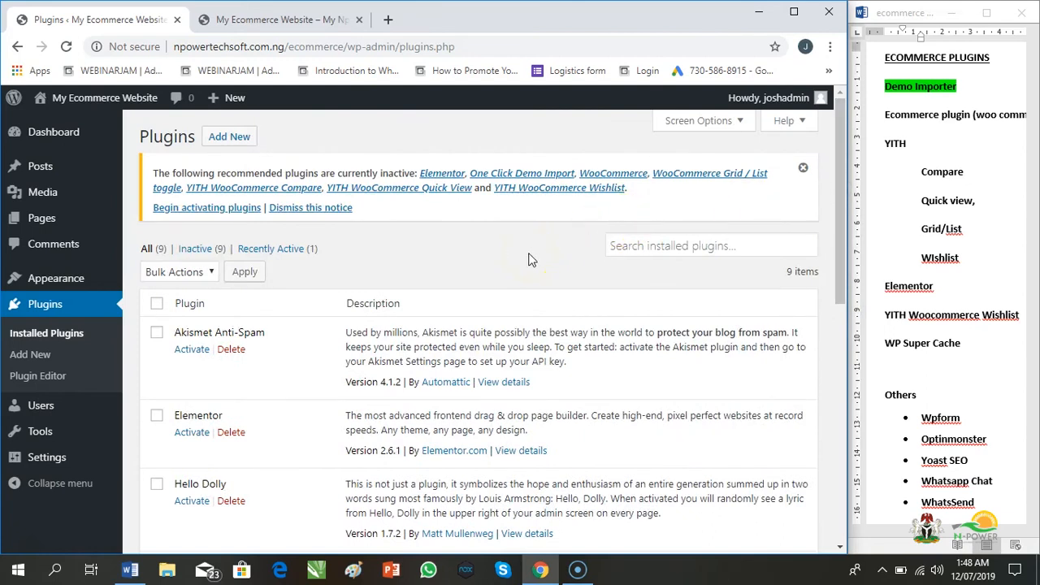
- Search the new plugins directory for "wp super cache" and install WP Super Cache
{"action": "left_click", "coordinate": [238, 143]}
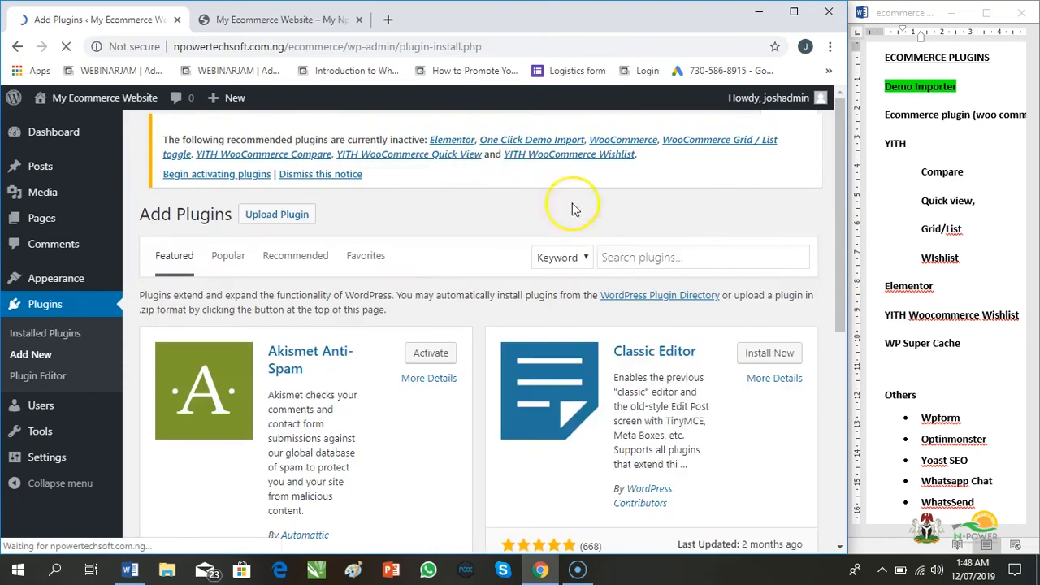
{"action": "left_click", "coordinate": [638, 262]}
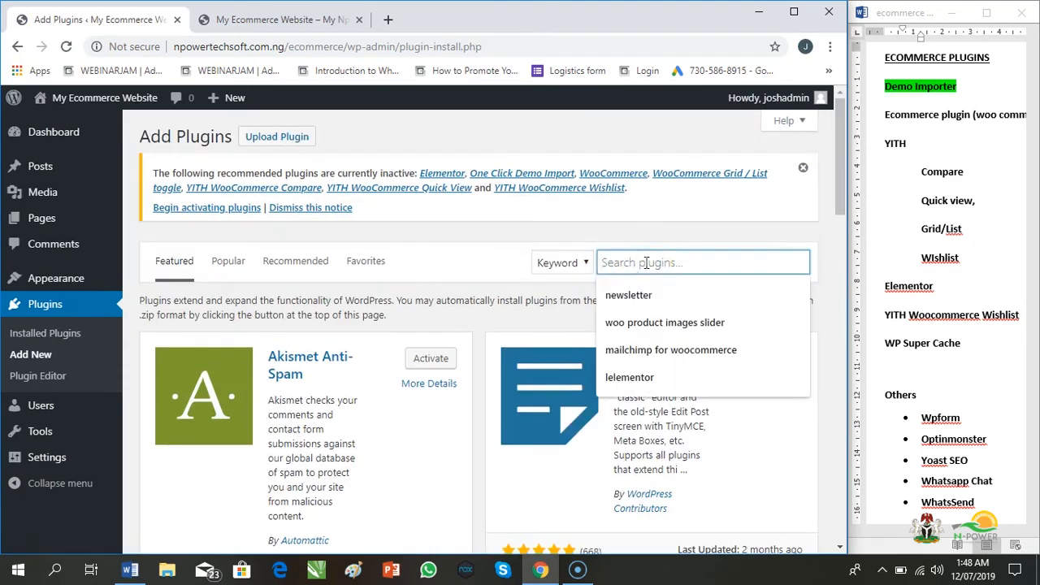
{"action": "type", "text": "w"}
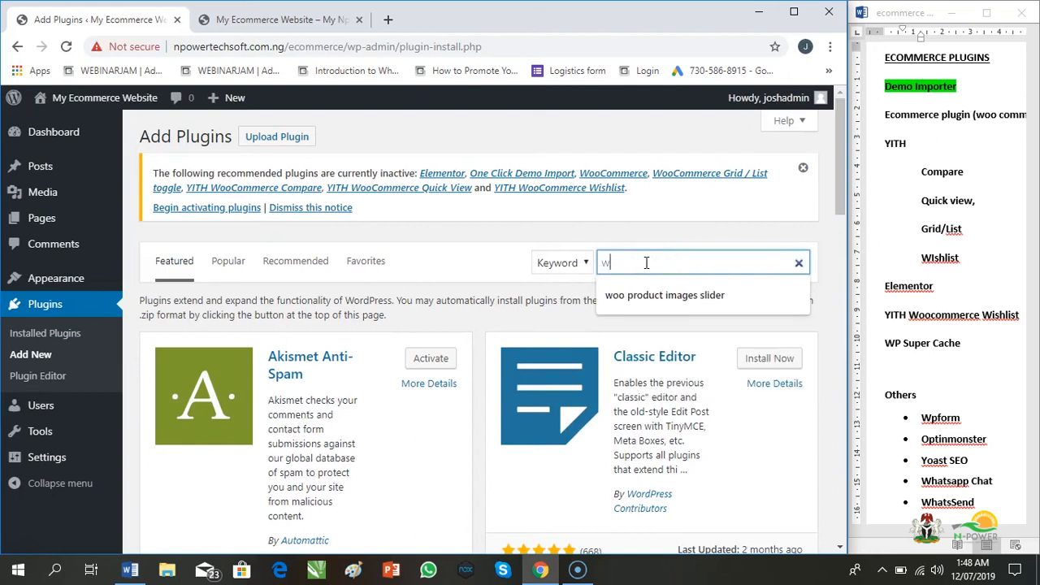
{"action": "type", "text": "p super cache"}
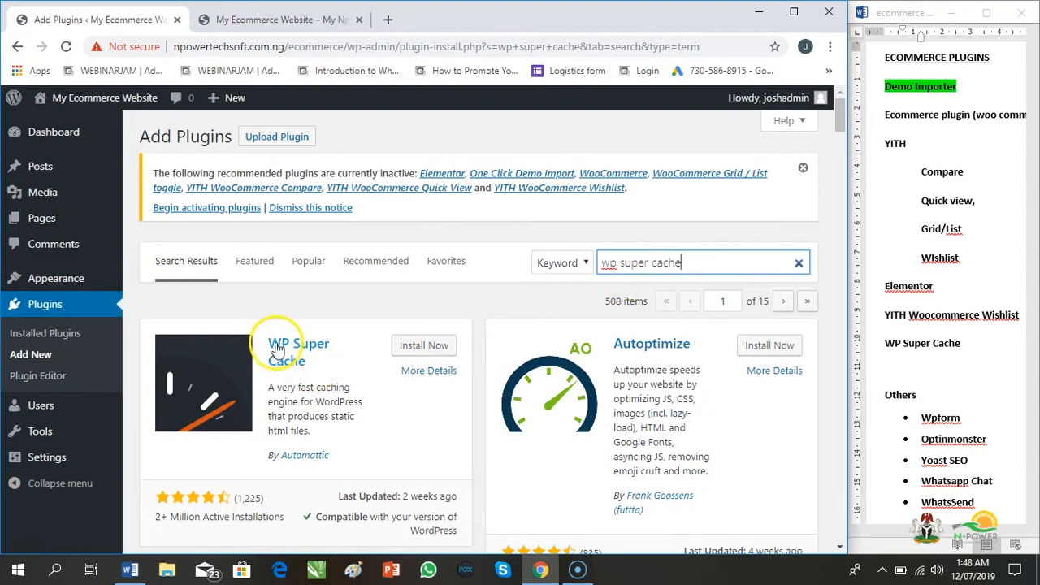
{"action": "left_click", "coordinate": [403, 345]}
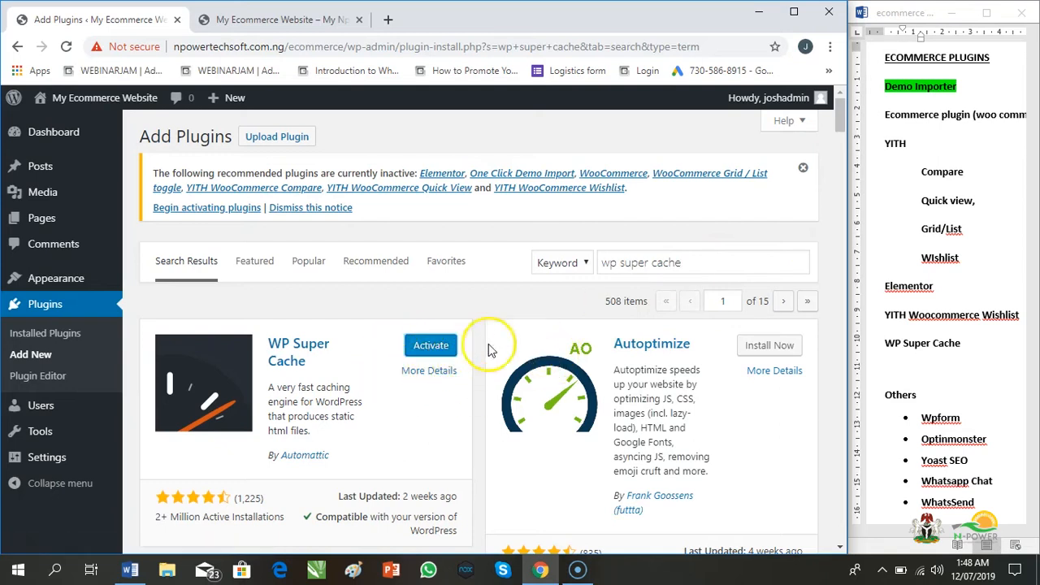
- Search the plugin directory for "wpform" and install Contact Form by WPForms
{"action": "left_click", "coordinate": [715, 262]}
{"action": "key", "text": "BackSpace"}
{"action": "key", "text": "BackSpace"}
{"action": "key", "text": "BackSpace"}
{"action": "key", "text": "BackSpace"}
{"action": "key", "text": "BackSpace"}
{"action": "key", "text": "BackSpace"}
{"action": "key", "text": "BackSpace"}
{"action": "key", "text": "BackSpace"}
{"action": "key", "text": "BackSpace"}
{"action": "key", "text": "BackSpace"}
{"action": "key", "text": "BackSpace"}
{"action": "key", "text": "BackSpace"}
{"action": "key", "text": "BackSpace"}
{"action": "key", "text": "BackSpace"}
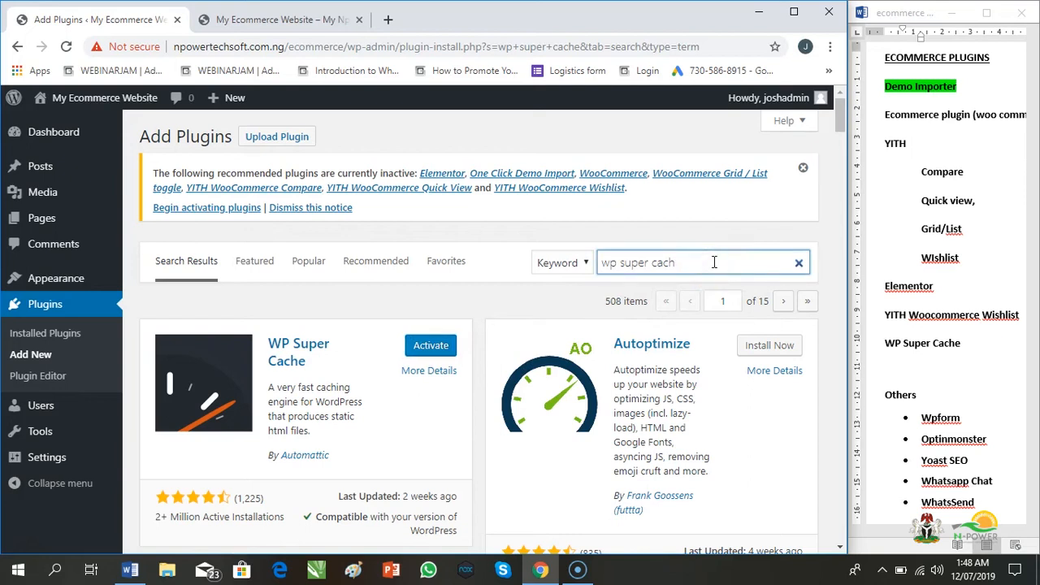
{"action": "type", "text": "wpform"}
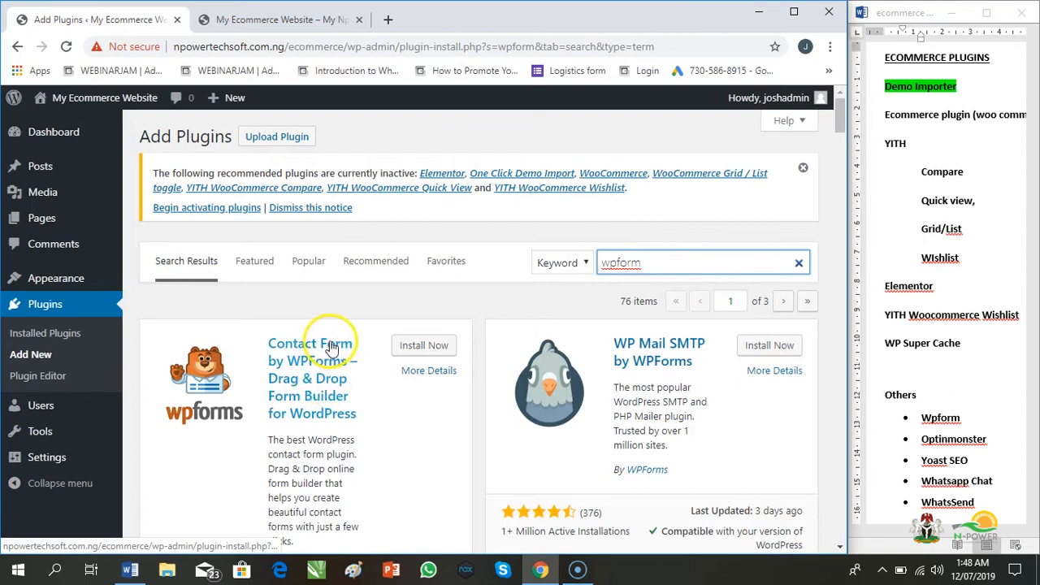
{"action": "left_click", "coordinate": [416, 350]}
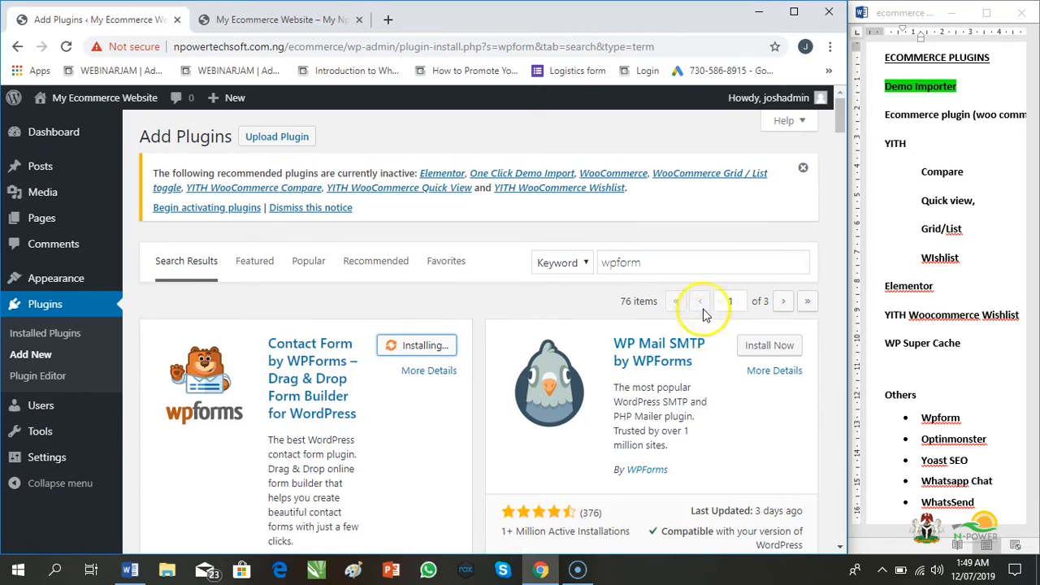
- Clear the plugin search and search for "wpform" again to check the Contact Form by WPForms installation
{"action": "left_click", "coordinate": [697, 267]}
{"action": "key", "text": "BackSpace"}
{"action": "key", "text": "BackSpace"}
{"action": "key", "text": "BackSpace"}
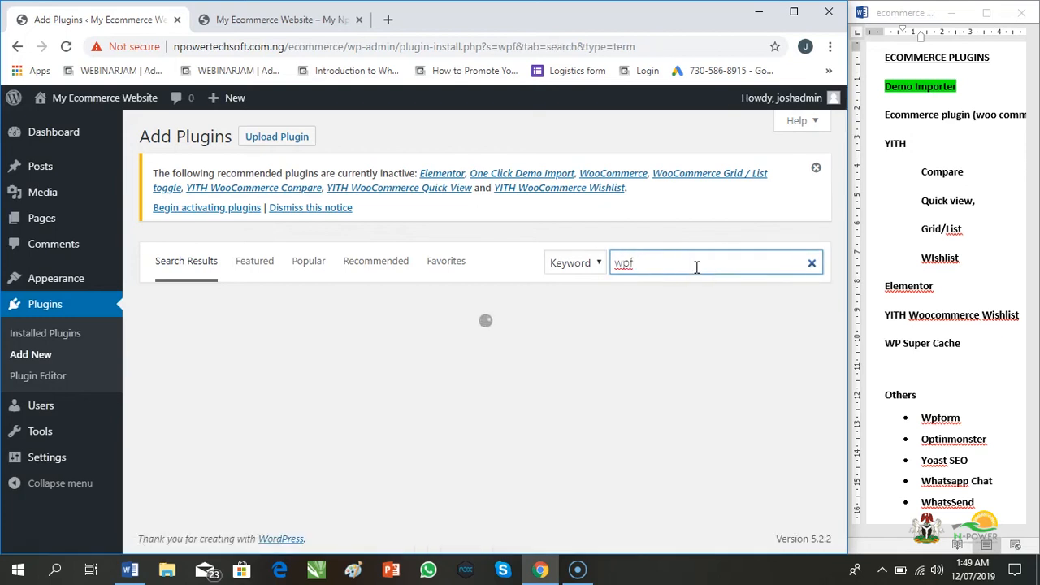
{"action": "key", "text": "BackSpace"}
{"action": "key", "text": "BackSpace"}
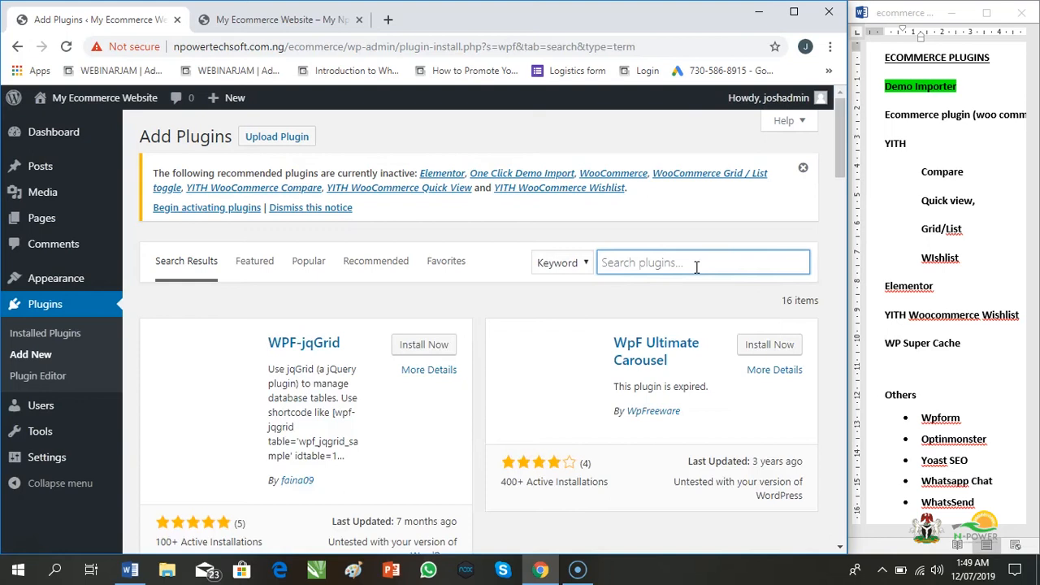
{"action": "type", "text": "wp"}
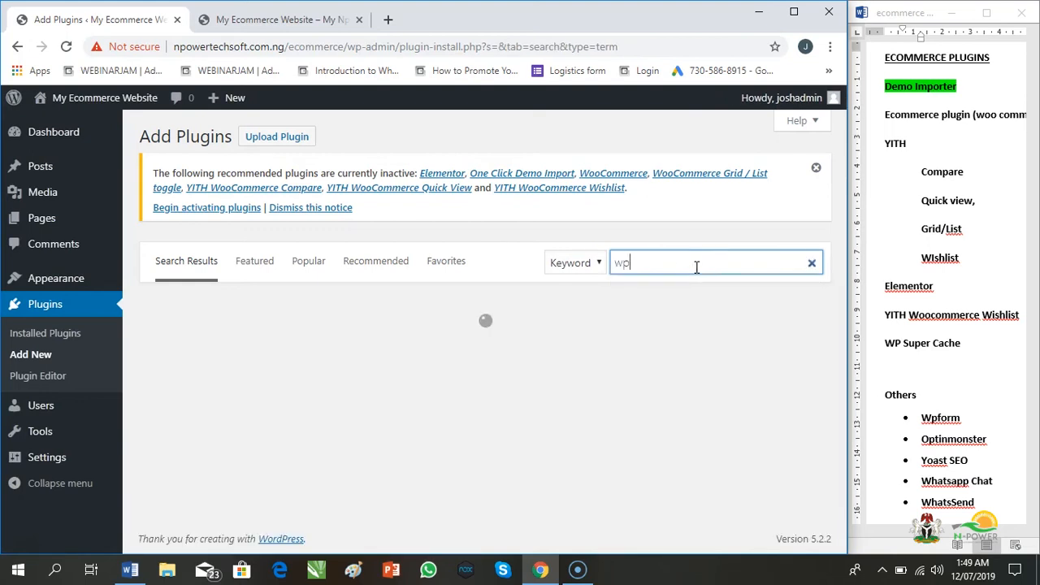
{"action": "type", "text": " for"}
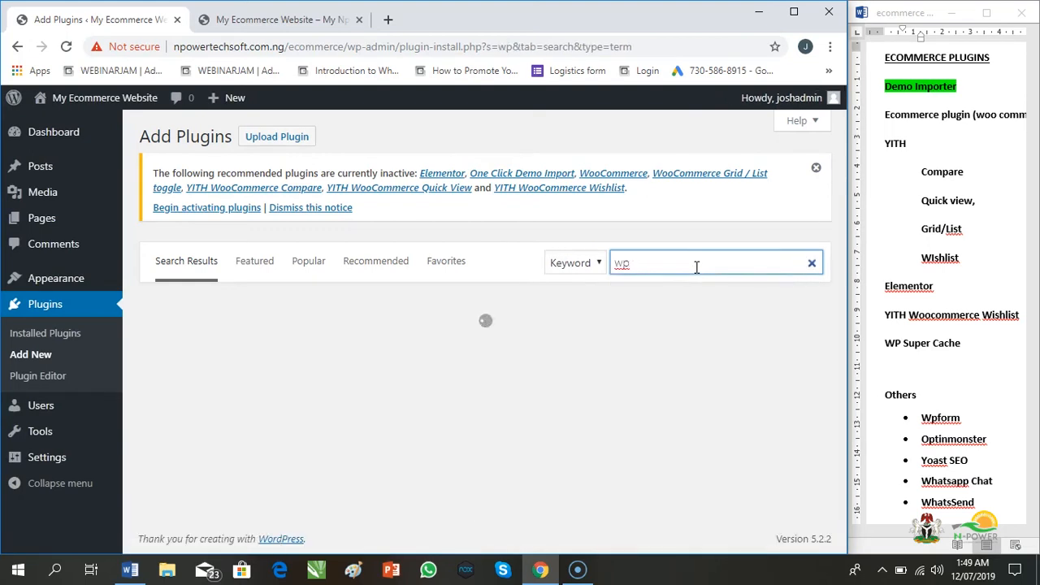
{"action": "type", "text": "rm"}
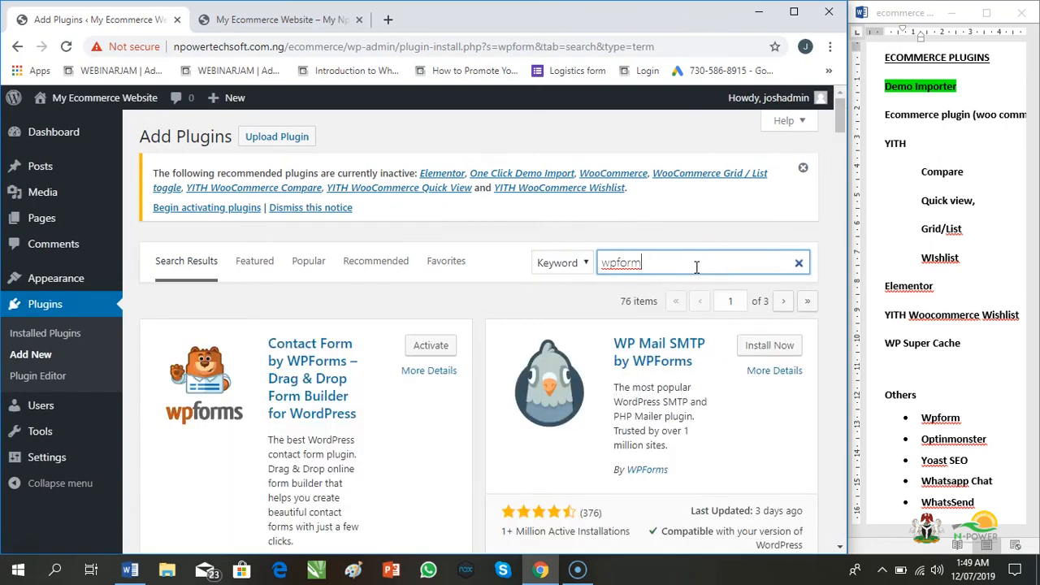
- Search the plugin directory for "optinmonster" and install Popups by OptinMonster
{"action": "key", "text": "BackSpace"}
{"action": "key", "text": "BackSpace"}
{"action": "key", "text": "BackSpace"}
{"action": "type", "text": "optinmonste"}
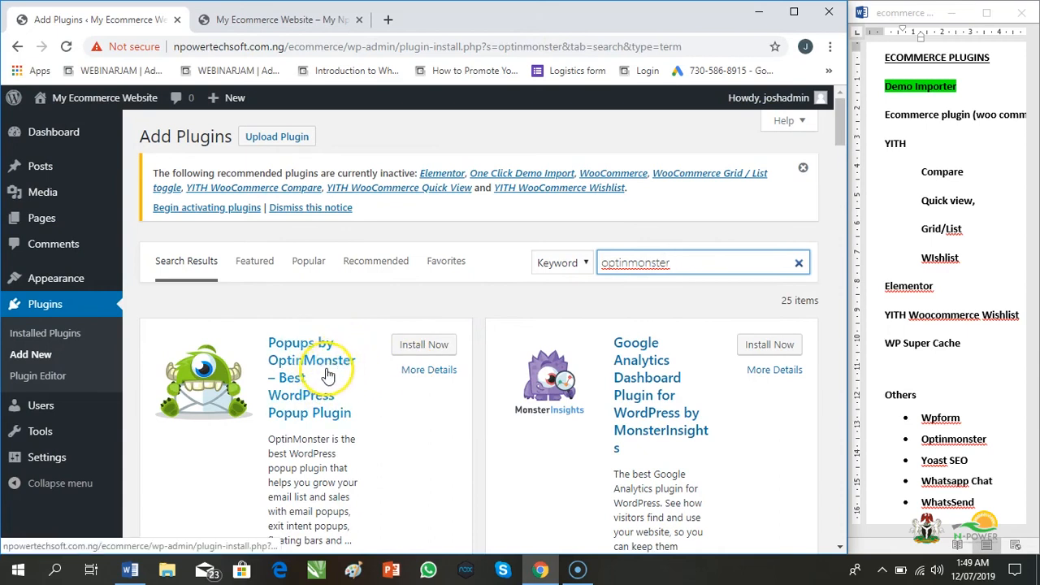
{"action": "left_click", "coordinate": [422, 354]}
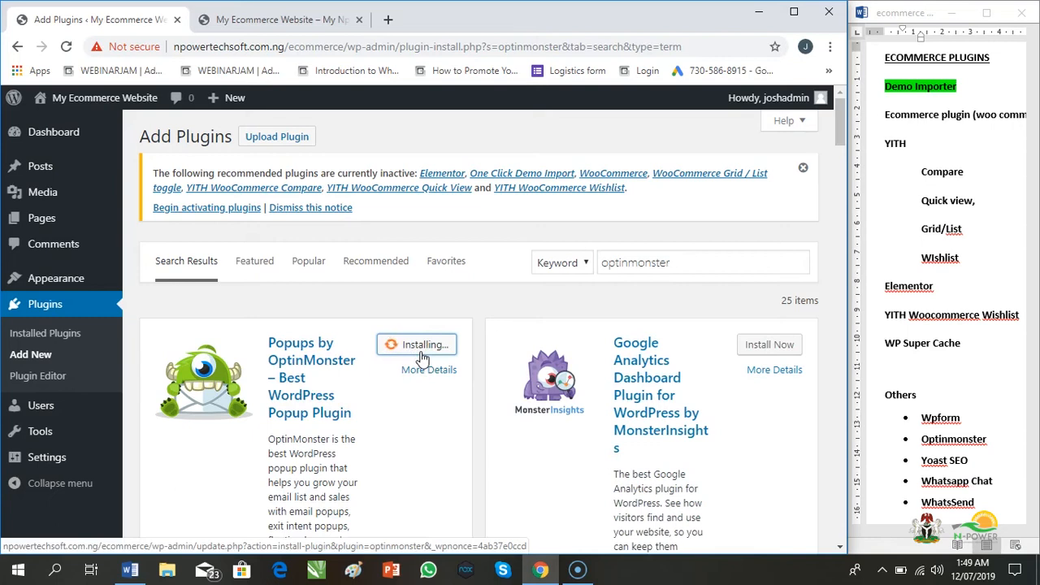
{"action": "left_click", "coordinate": [727, 263]}
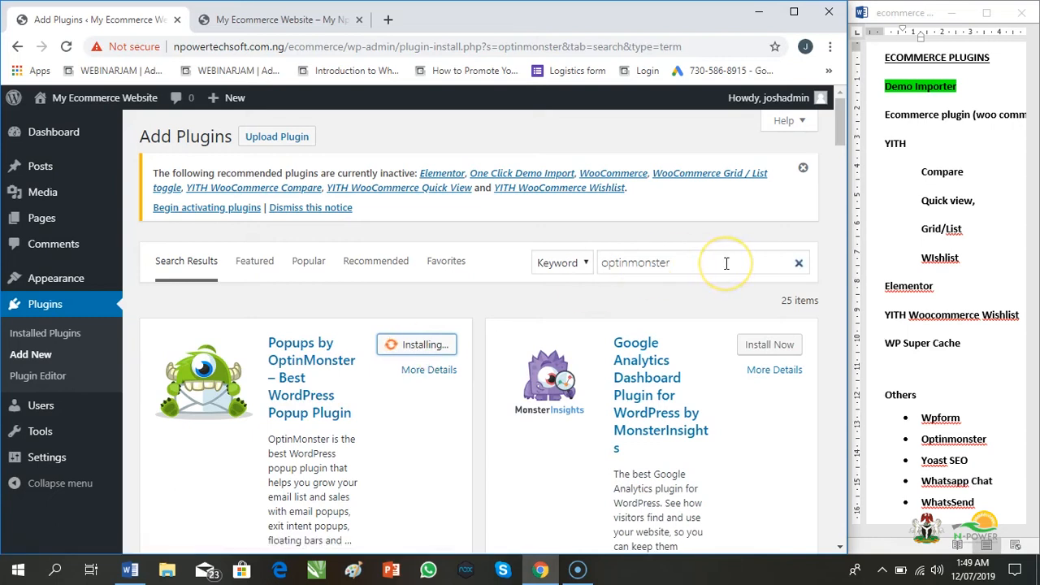
{"action": "left_click", "coordinate": [439, 342]}
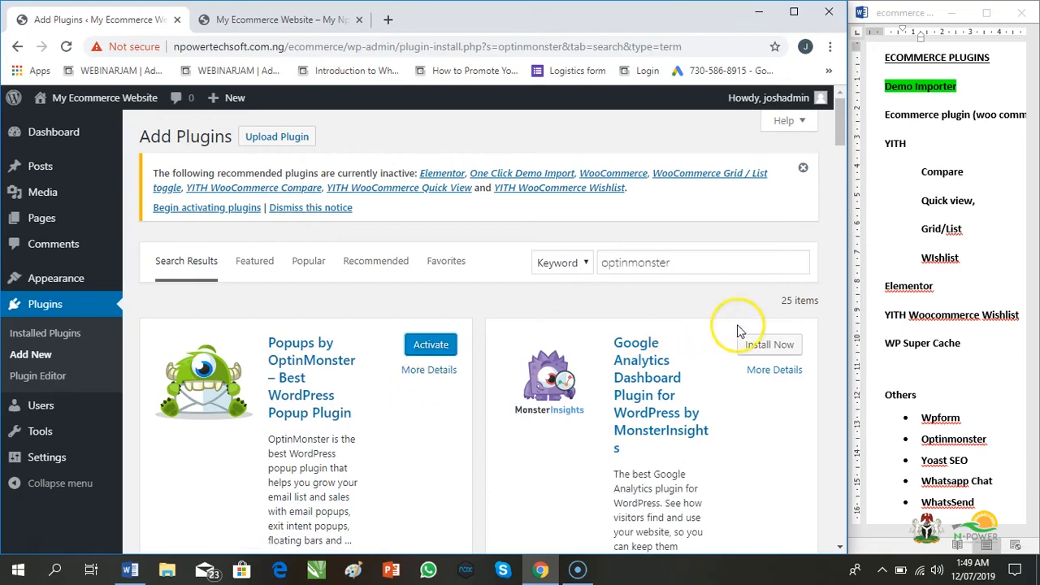
- Search the plugin directory for "yoast seo" and install the Yoast SEO plugin
{"action": "left_click", "coordinate": [680, 261]}
{"action": "key", "text": "BackSpace"}
{"action": "key", "text": "BackSpace"}
{"action": "key", "text": "BackSpace"}
{"action": "key", "text": "BackSpace"}
{"action": "key", "text": "BackSpace"}
{"action": "key", "text": "BackSpace"}
{"action": "key", "text": "BackSpace"}
{"action": "key", "text": "BackSpace"}
{"action": "key", "text": "BackSpace"}
{"action": "key", "text": "BackSpace"}
{"action": "key", "text": "BackSpace"}
{"action": "key", "text": "BackSpace"}
{"action": "type", "text": "yoast seo"}
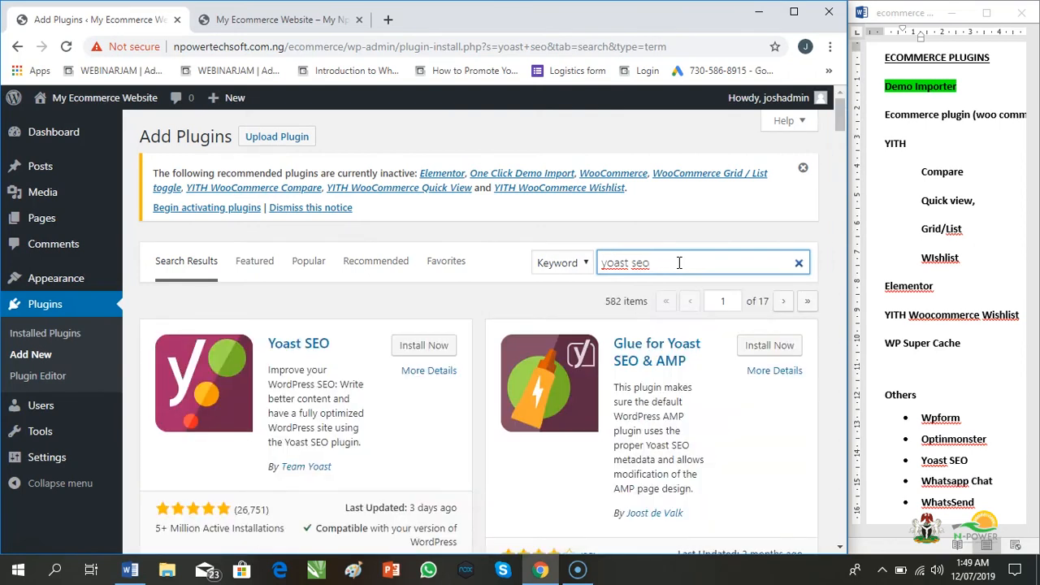
{"action": "left_click", "coordinate": [412, 349]}
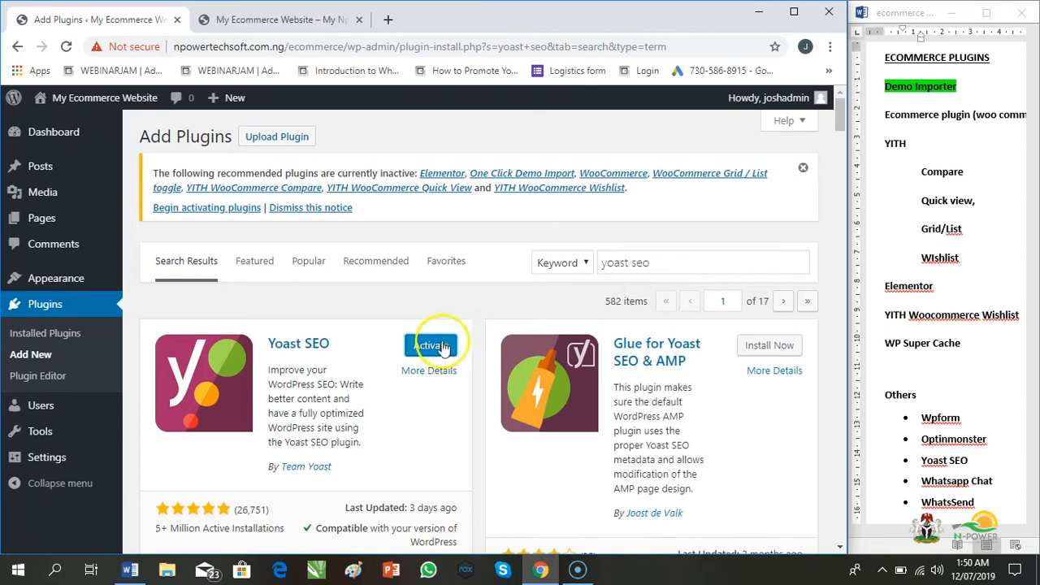
- Search the plugin directory for "Whatsapp chat" and install the WhatsApp Chat plugin
{"action": "left_click", "coordinate": [708, 268]}
{"action": "key", "text": "BackSpace"}
{"action": "key", "text": "BackSpace"}
{"action": "key", "text": "BackSpace"}
{"action": "key", "text": "BackSpace"}
{"action": "key", "text": "BackSpace"}
{"action": "key", "text": "BackSpace"}
{"action": "key", "text": "BackSpace"}
{"action": "key", "text": "BackSpace"}
{"action": "key", "text": "BackSpace"}
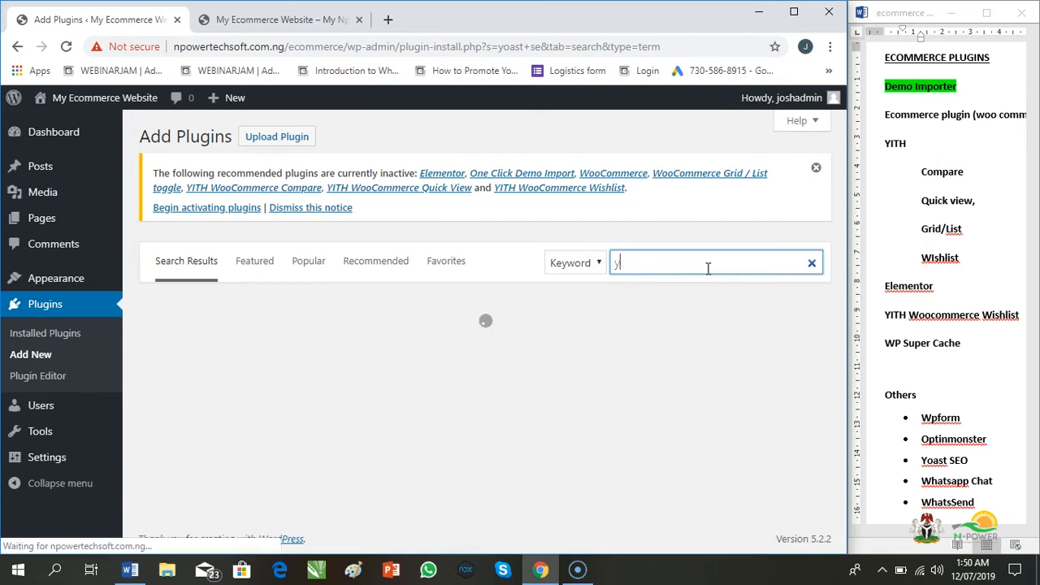
{"action": "type", "text": "What"}
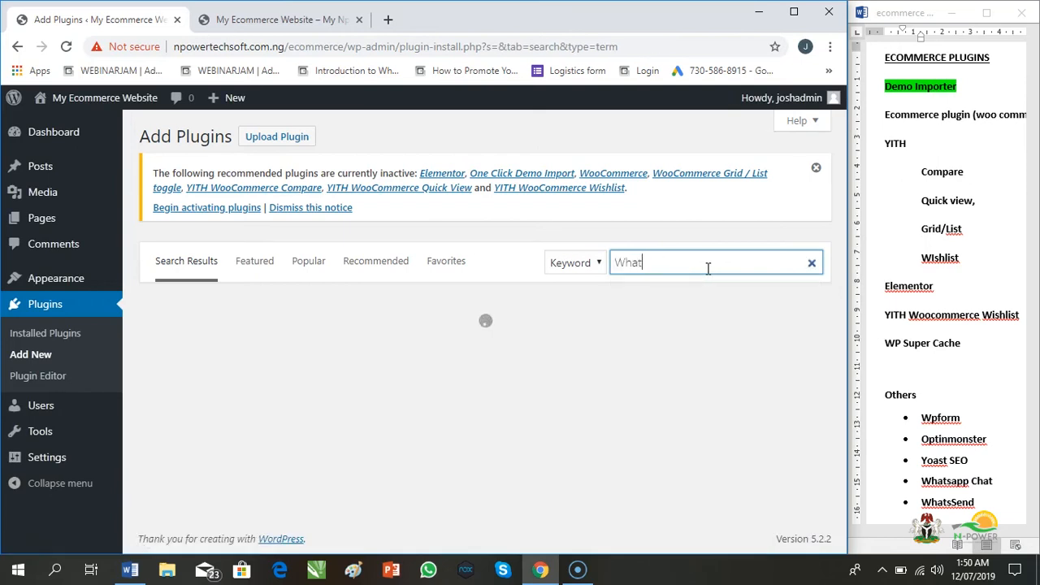
{"action": "type", "text": "sapp chat"}
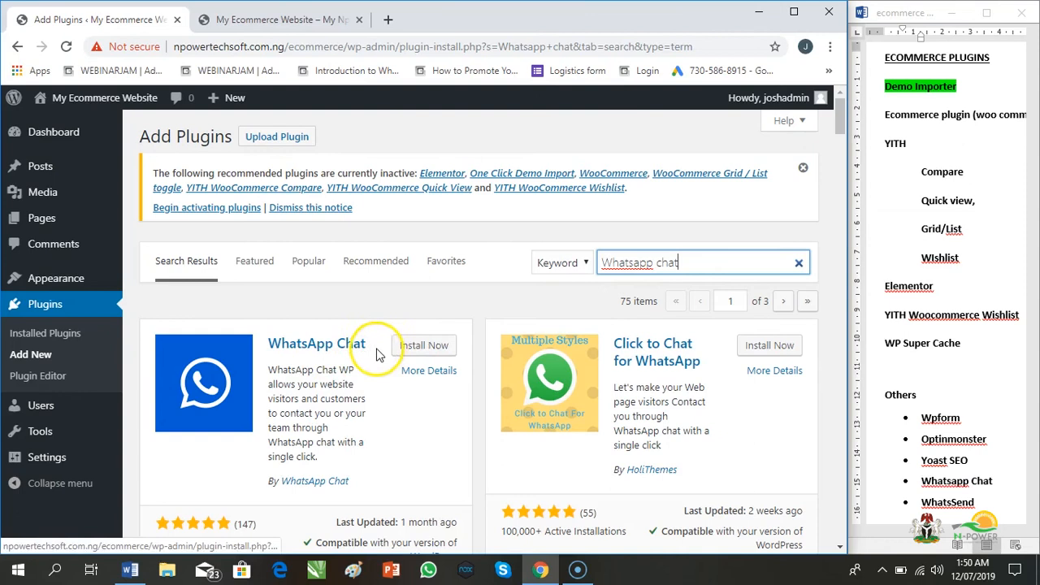
{"action": "left_click", "coordinate": [414, 350]}
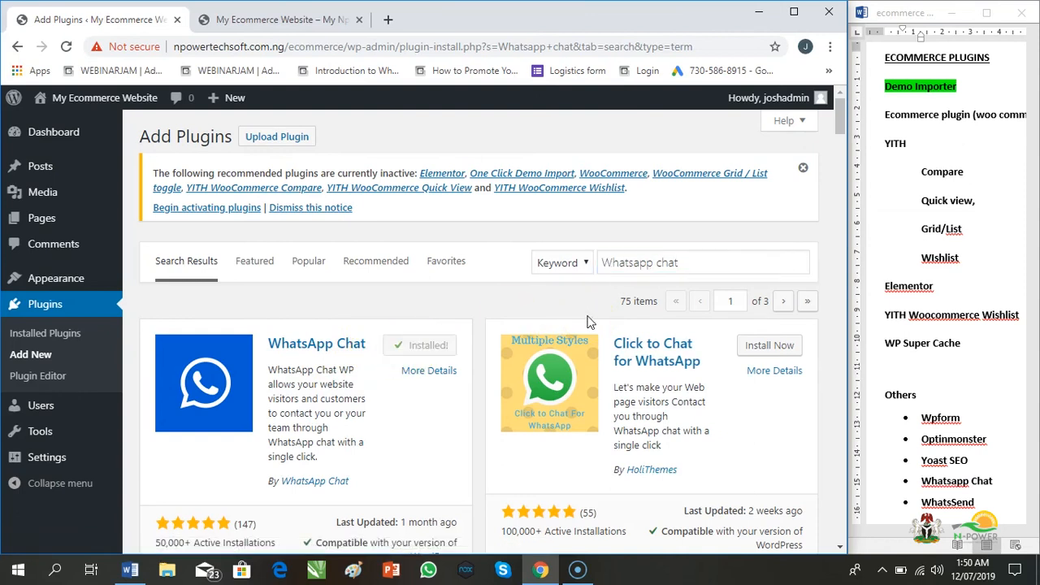
- Search the plugin directory for "Whatsend"
{"action": "left_click", "coordinate": [681, 265]}
{"action": "key", "text": "BackSpace"}
{"action": "key", "text": "BackSpace"}
{"action": "key", "text": "BackSpace"}
{"action": "key", "text": "BackSpace"}
{"action": "key", "text": "BackSpace"}
{"action": "key", "text": "BackSpace"}
{"action": "key", "text": "BackSpace"}
{"action": "type", "text": "end"}
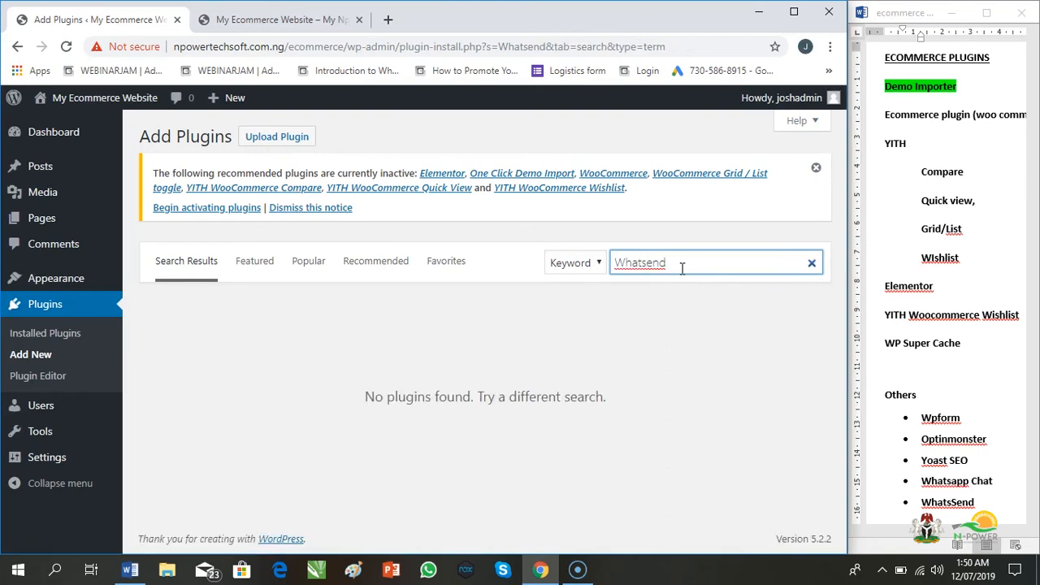
- Try the alternative search spellings "What send", "Whats send" and "Whatssend" and look through the results
{"action": "key", "text": "Left"}
{"action": "key", "text": "Left"}
{"action": "key", "text": "Left"}
{"action": "key", "text": "Left"}
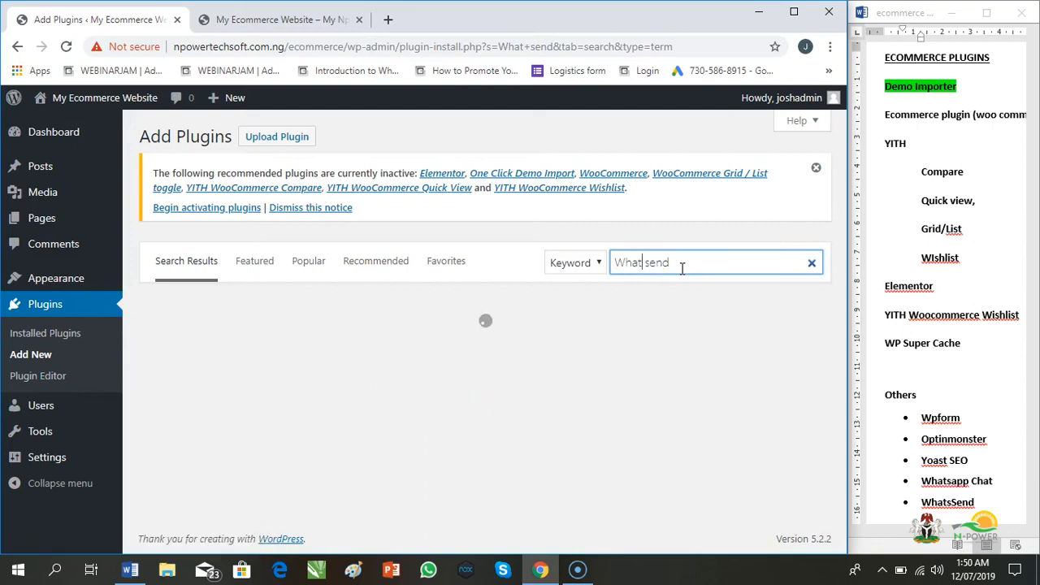
{"action": "key", "text": "Left"}
{"action": "type", "text": "s"}
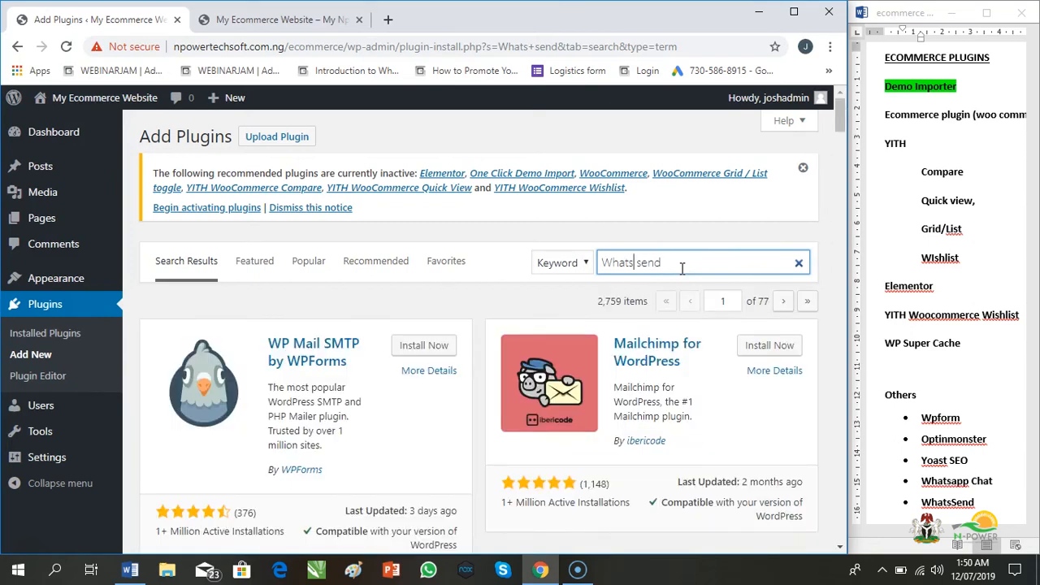
{"action": "key", "text": "BackSpace"}
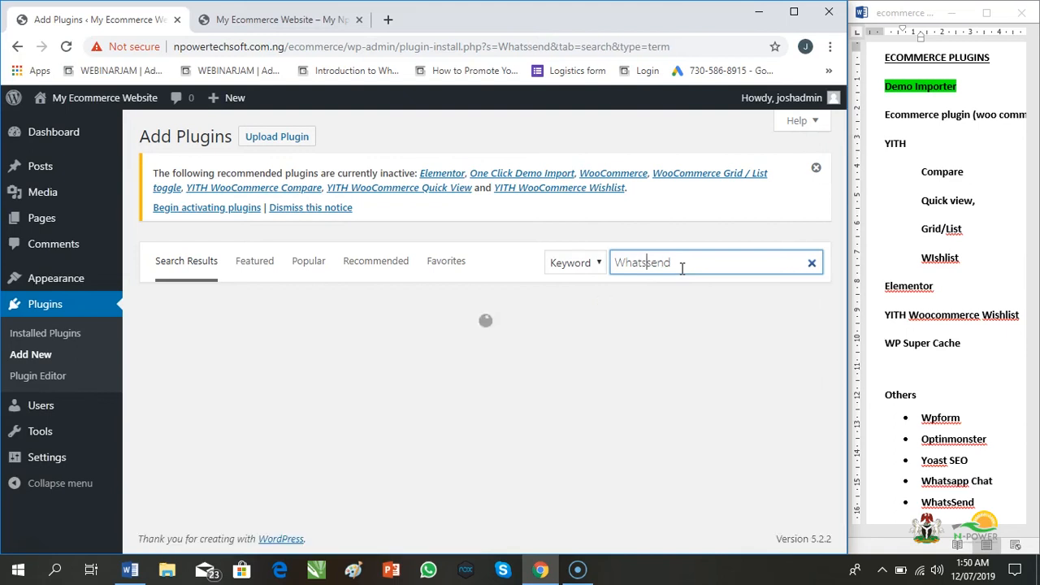
{"action": "key", "text": "BackSpace"}
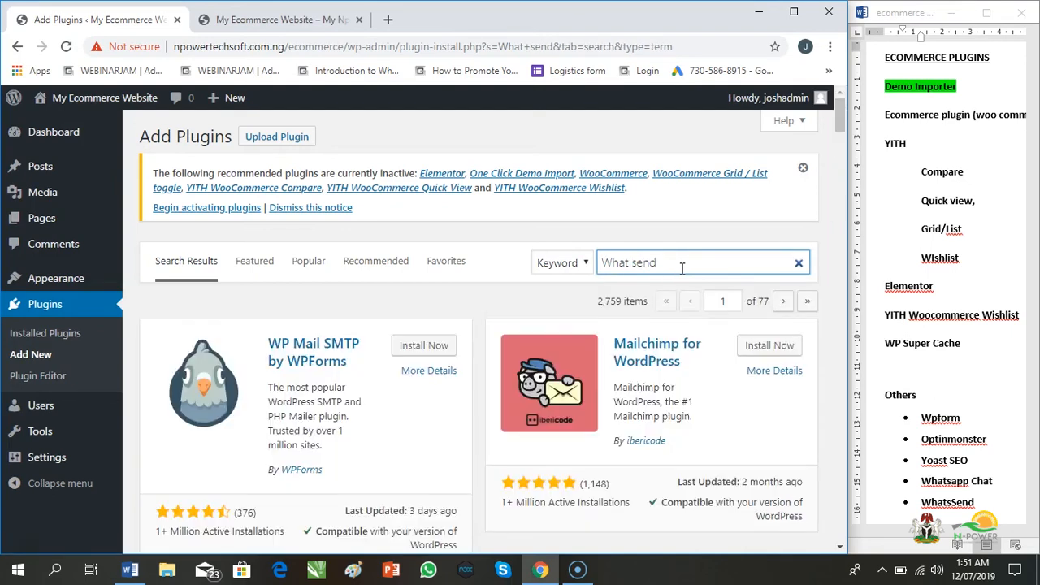
{"action": "mouse_move", "coordinate": [842, 129]}
{"action": "left_mouse_down"}
{"action": "mouse_move", "coordinate": [841, 225]}
{"action": "mouse_move", "coordinate": [841, 120]}
{"action": "left_mouse_up"}
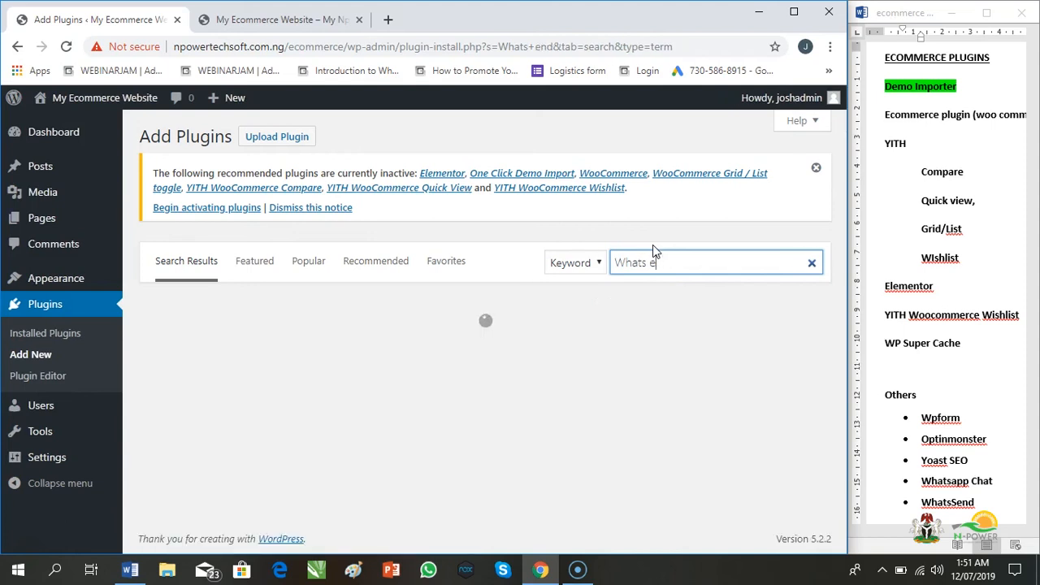
- Search for "Whats Help", refine the term to "WhatsHelp", and open the details of the WhatsHelp Chat Button plugin
{"action": "type", "text": "Help"}
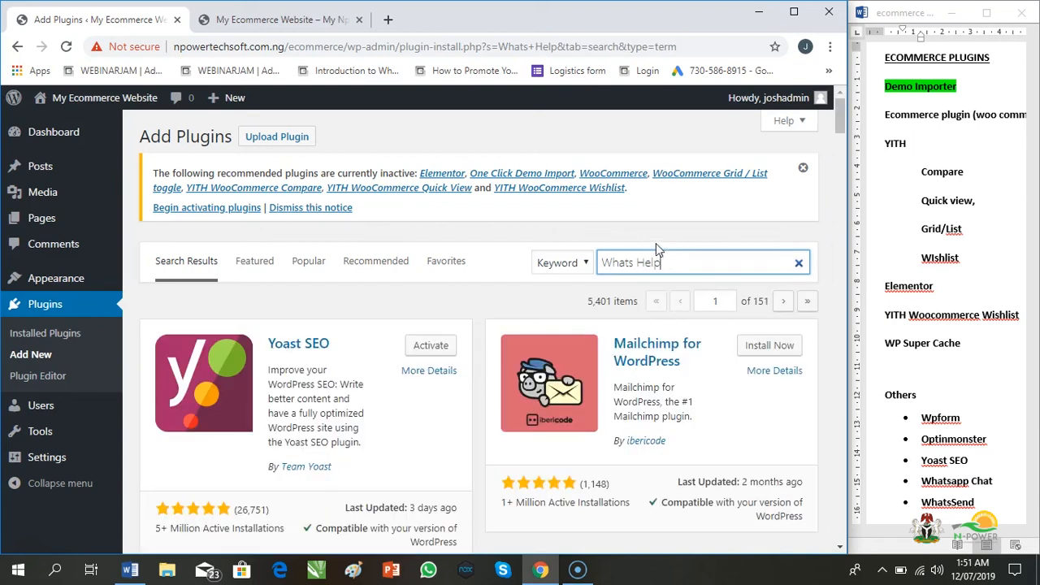
{"action": "mouse_move", "coordinate": [843, 134]}
{"action": "left_mouse_down"}
{"action": "mouse_move", "coordinate": [841, 213]}
{"action": "mouse_move", "coordinate": [842, 128]}
{"action": "left_mouse_up"}
{"action": "key", "text": "Left"}
{"action": "key", "text": "Left"}
{"action": "key", "text": "Left"}
{"action": "key", "text": "Left"}
{"action": "key", "text": "BackSpace"}
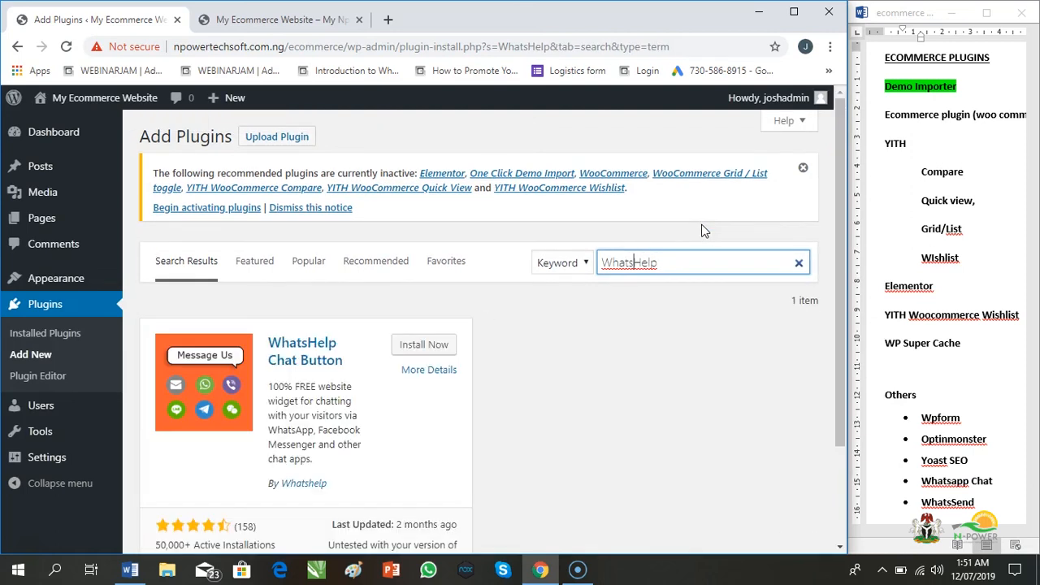
{"action": "left_click", "coordinate": [317, 349]}
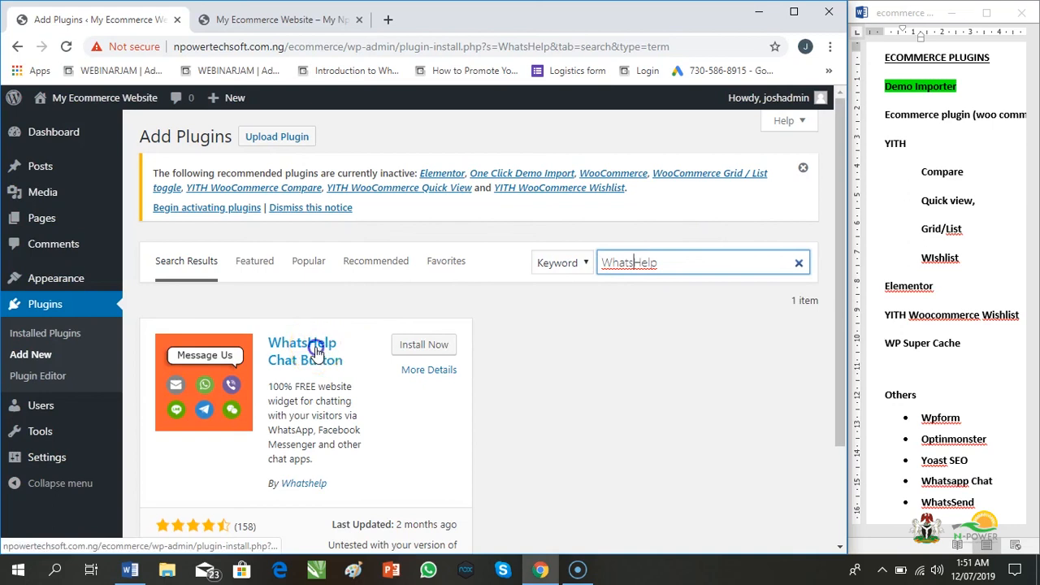
- Switch to the Word document and change the WhatsSend entry in the plugins list to WhatsHelp
{"action": "left_click", "coordinate": [980, 504]}
{"action": "key", "text": "BackSpace"}
{"action": "key", "text": "BackSpace"}
{"action": "key", "text": "BackSpace"}
{"action": "key", "text": "BackSpace"}
{"action": "type", "text": "He"}
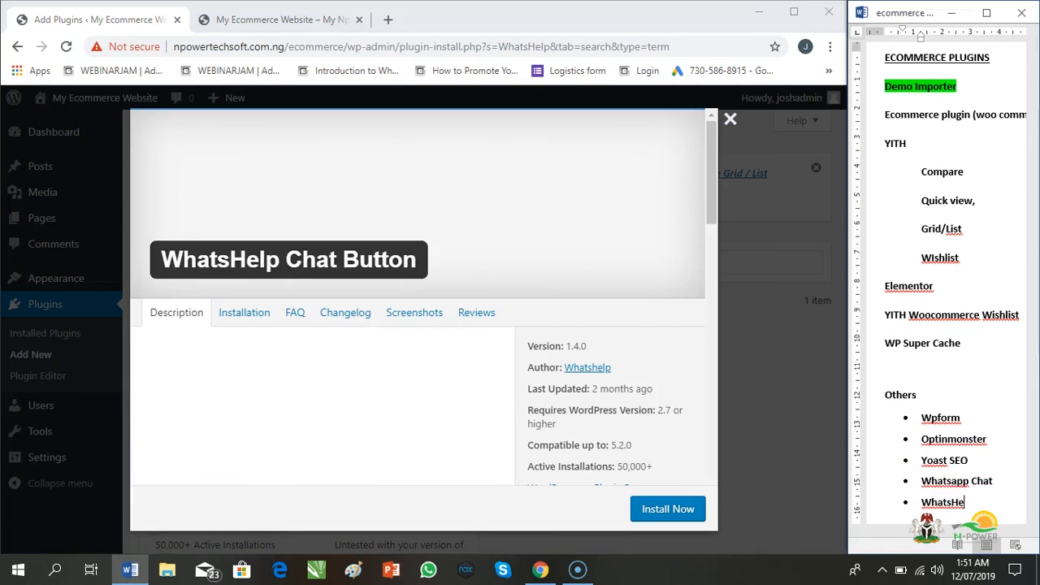
{"action": "type", "text": "lp"}
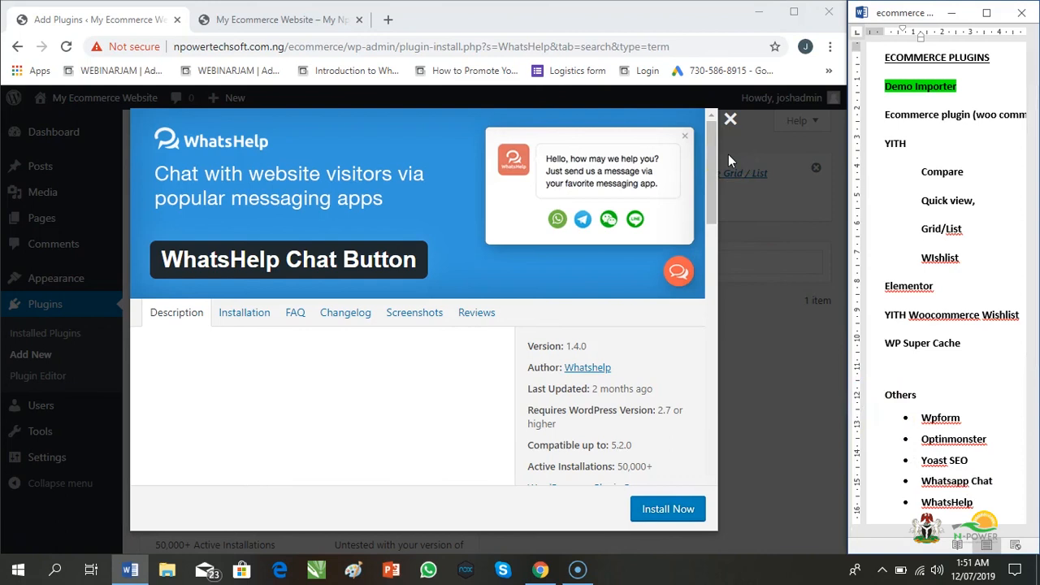
- Install the WhatsHelp Chat Button plugin from its details in WordPress, and return to the Word plugins list
{"action": "left_click", "coordinate": [660, 515]}
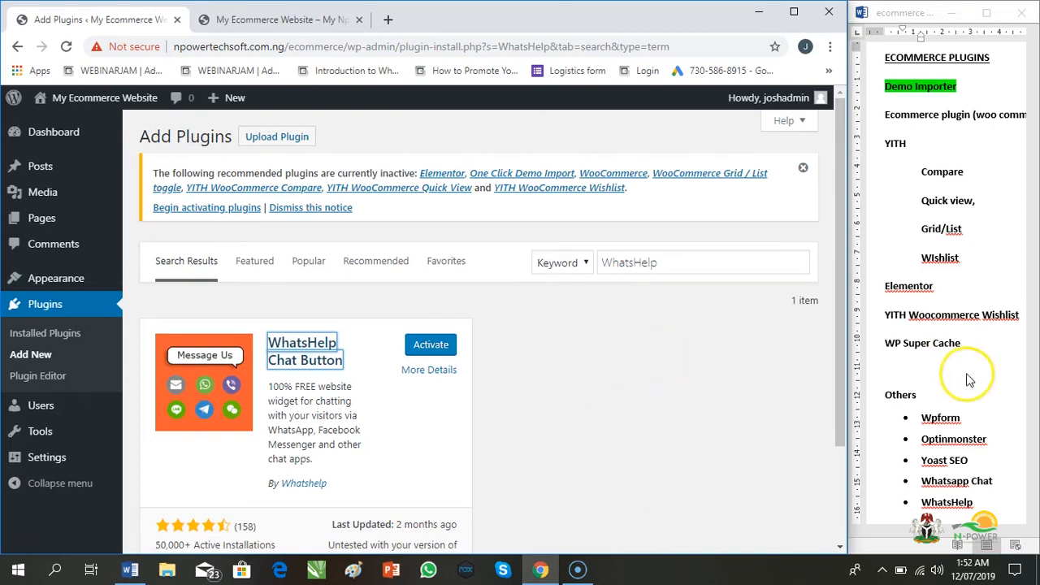
{"action": "left_click", "coordinate": [965, 431]}
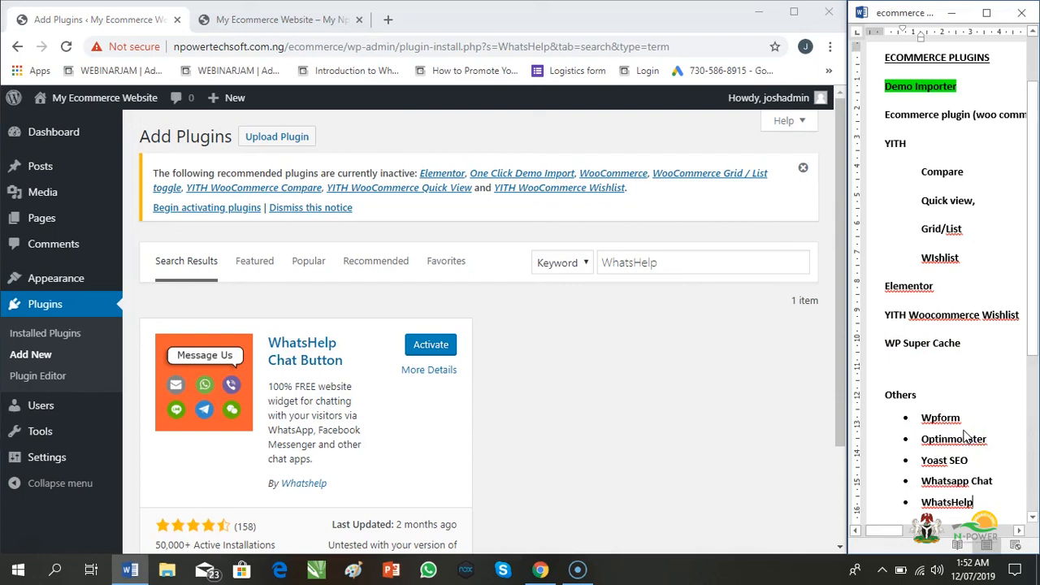